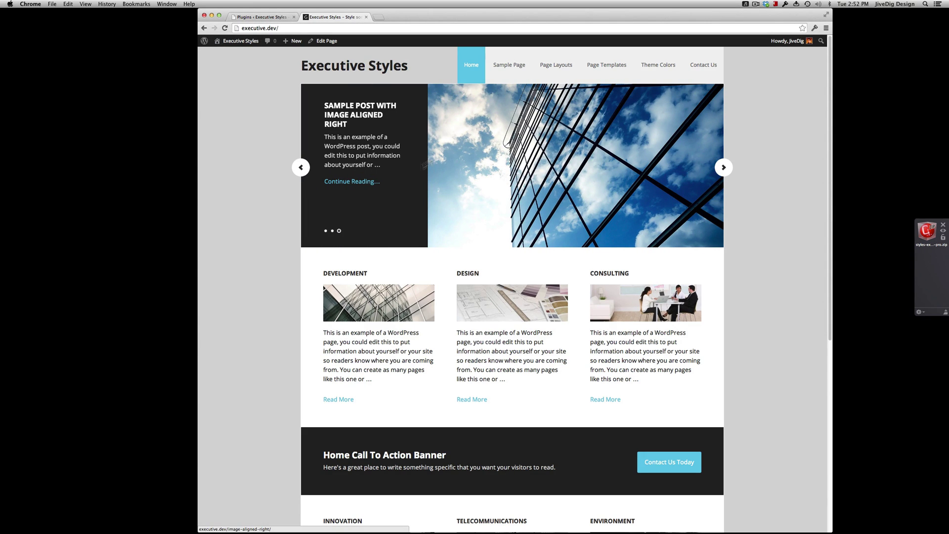
# Upload styles-executive-pro.zip as a new plugin, install it and activate it.
pyautogui.click(271, 19)
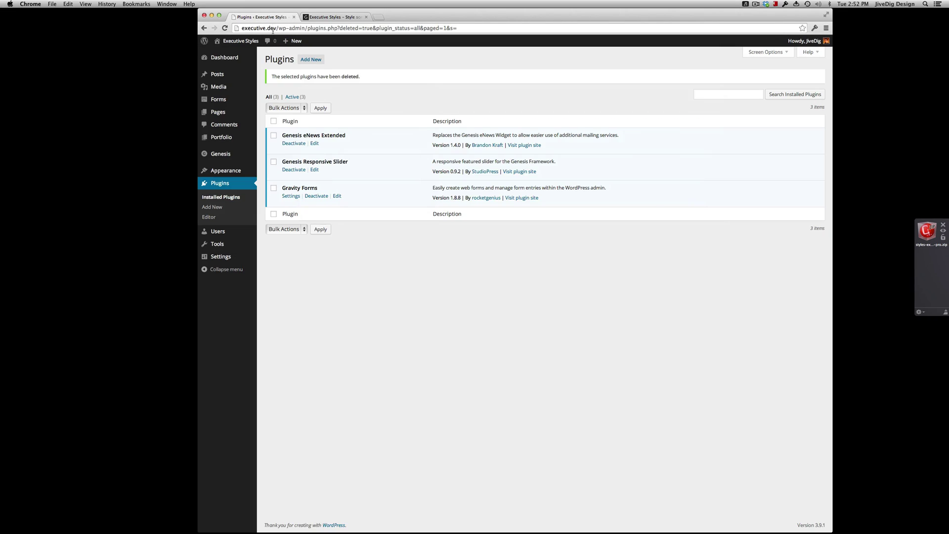
pyautogui.click(311, 59)
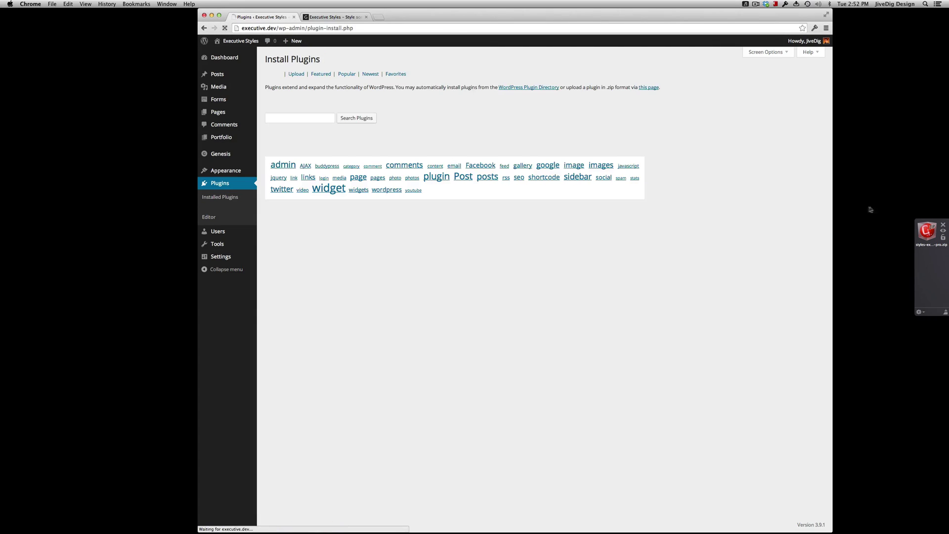
pyautogui.click(292, 75)
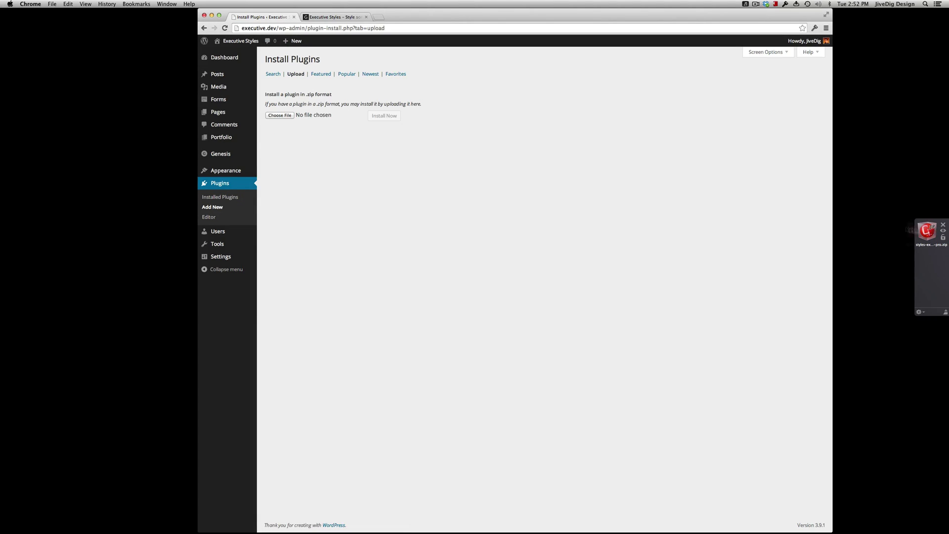
pyautogui.moveTo(926, 230); pyautogui.dragTo(292, 116)
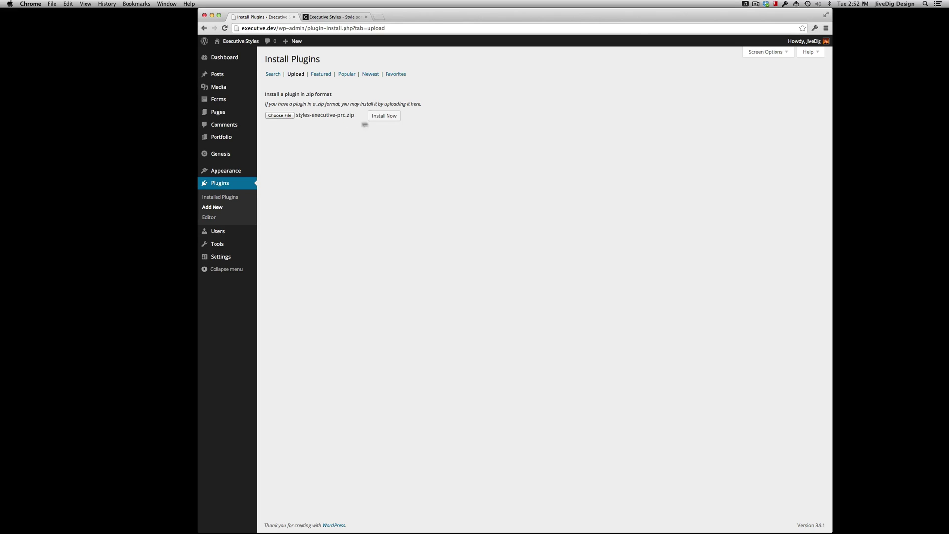
pyautogui.click(384, 116)
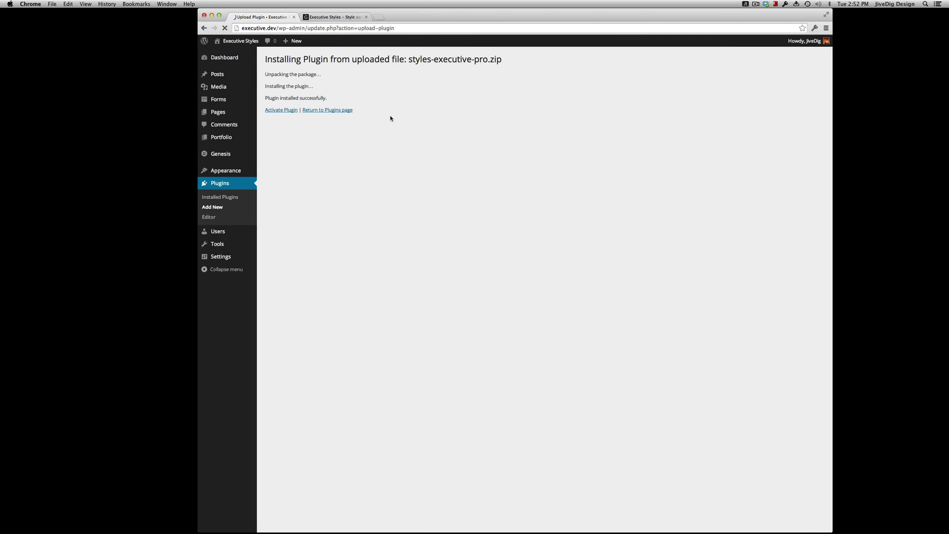
pyautogui.click(285, 110)
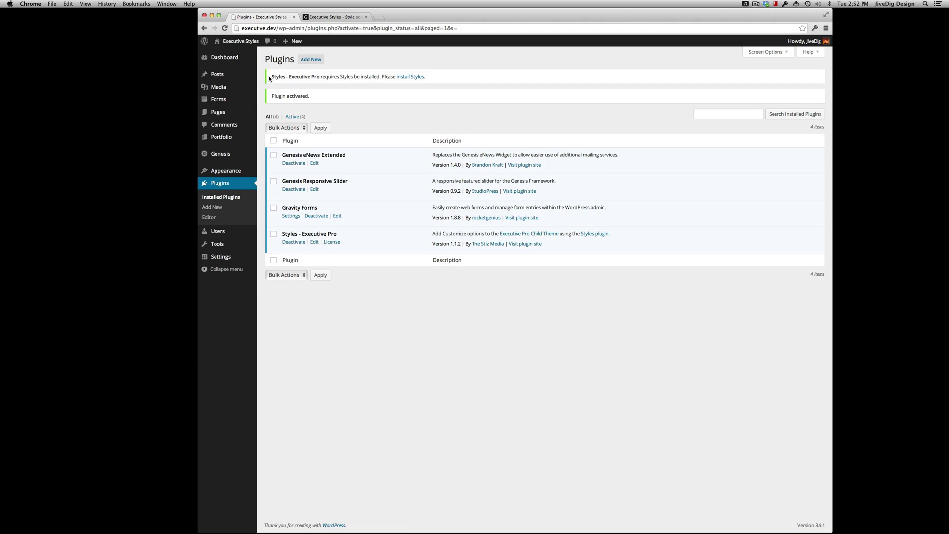
# Install the required Styles plugin from the admin notice's install link.
pyautogui.moveTo(269, 78); pyautogui.dragTo(444, 82)
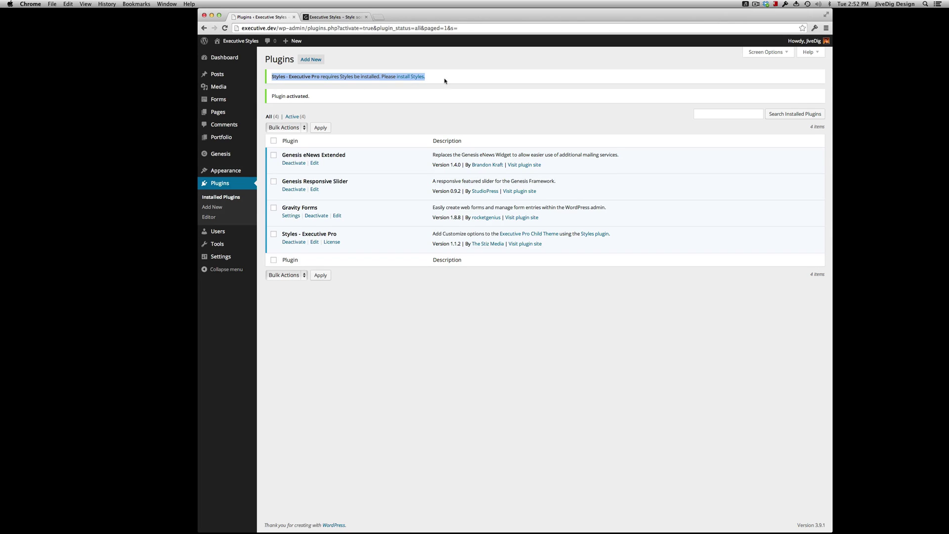
pyautogui.click(428, 84)
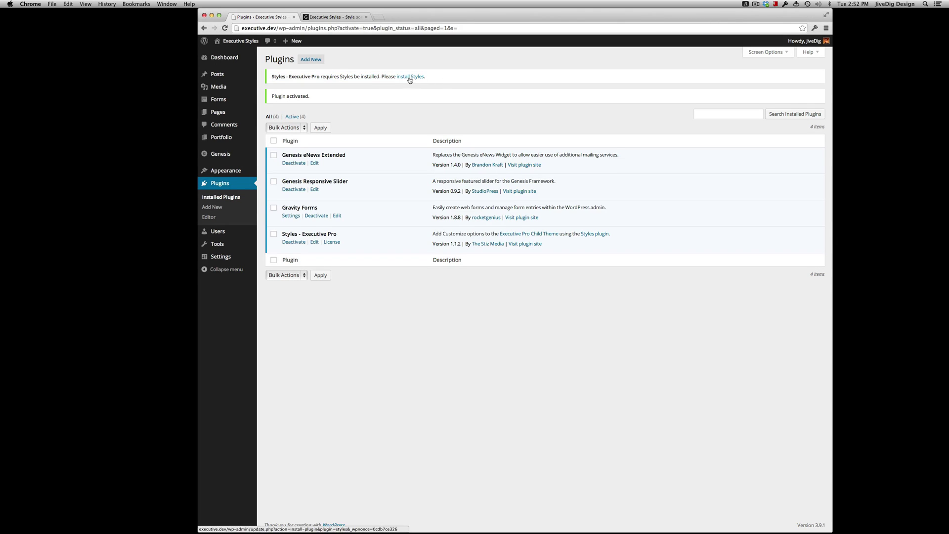
pyautogui.click(412, 77)
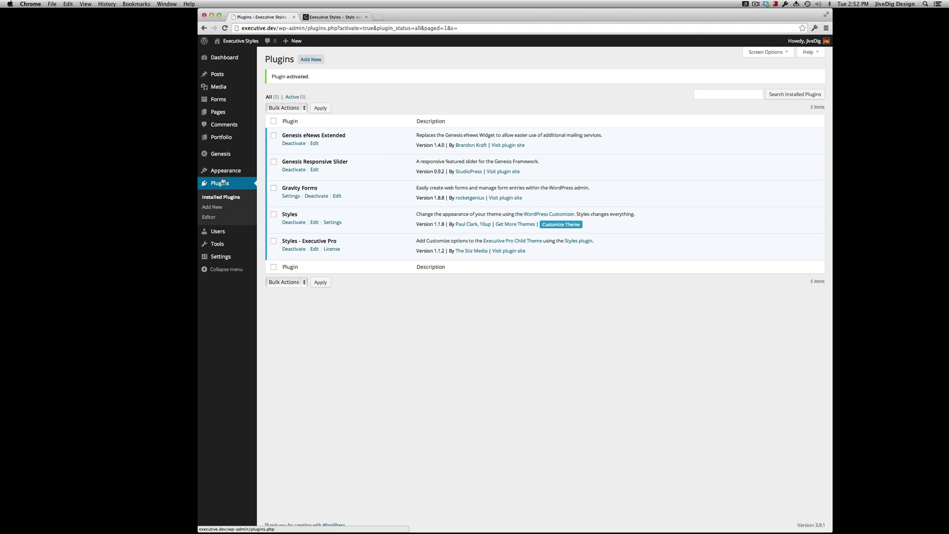
pyautogui.moveTo(227, 171)
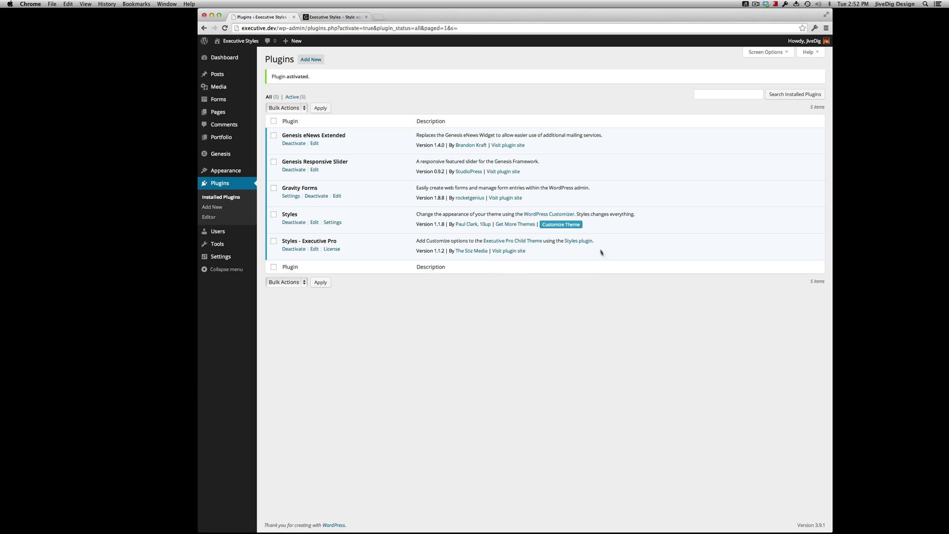
# Open the Styles - Executive Pro License page, then launch the theme Customizer from Appearance.
pyautogui.click(332, 249)
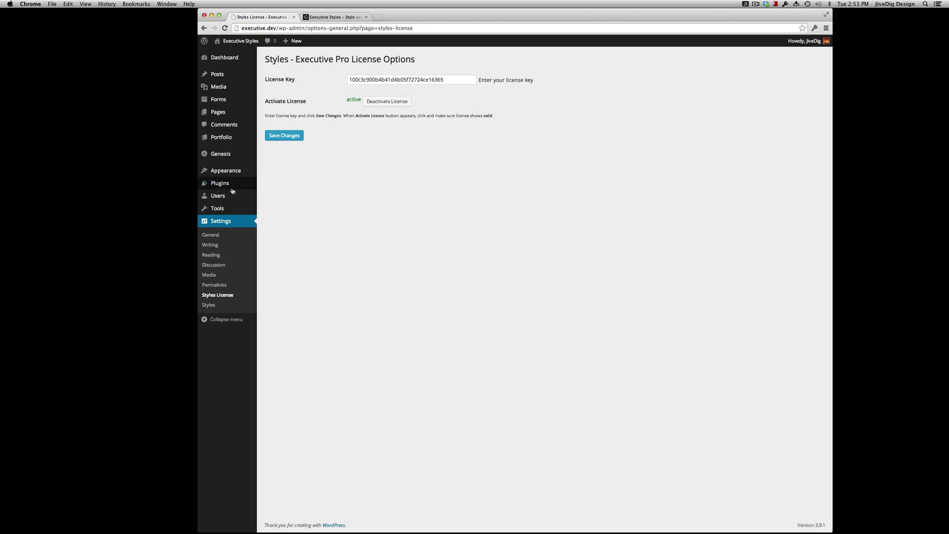
pyautogui.moveTo(226, 171)
pyautogui.click(279, 185)
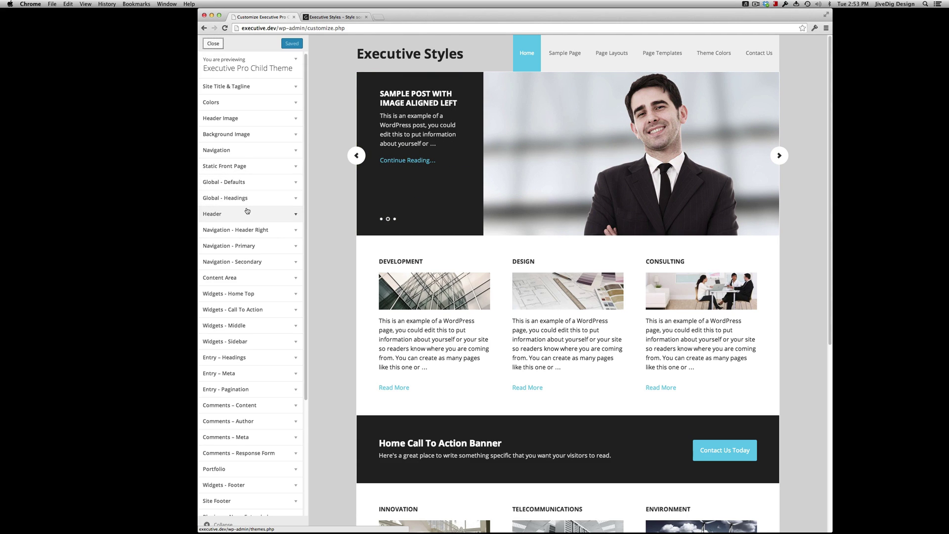
# Set the Global - Defaults body font to Roboto.
pyautogui.click(252, 184)
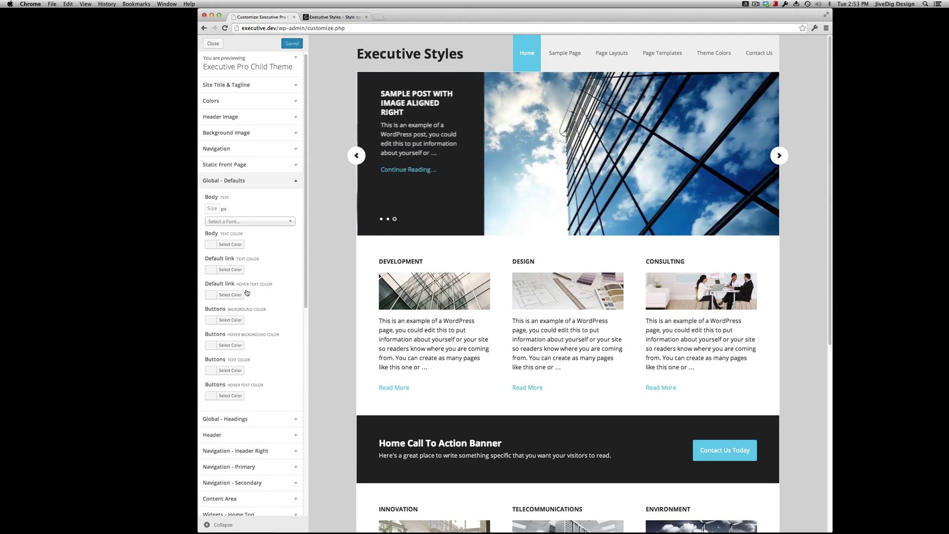
pyautogui.click(218, 221)
pyautogui.write('rob')
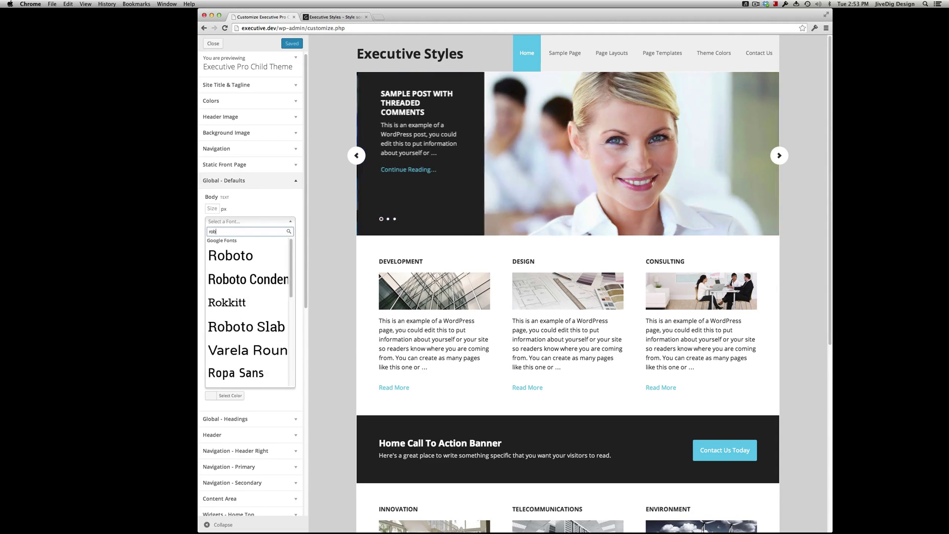
pyautogui.click(241, 257)
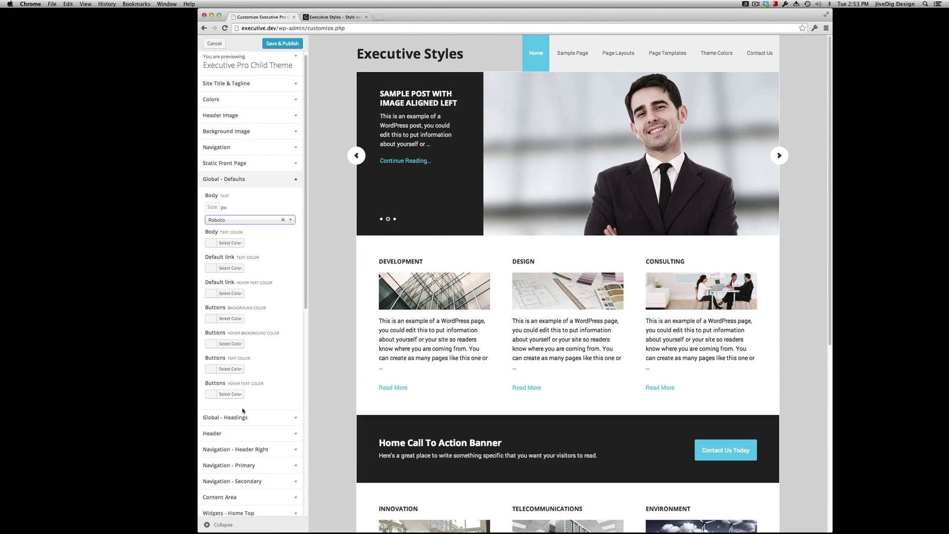
# Set the Global - Headings font for all headings to Roboto Condensed.
pyautogui.click(226, 419)
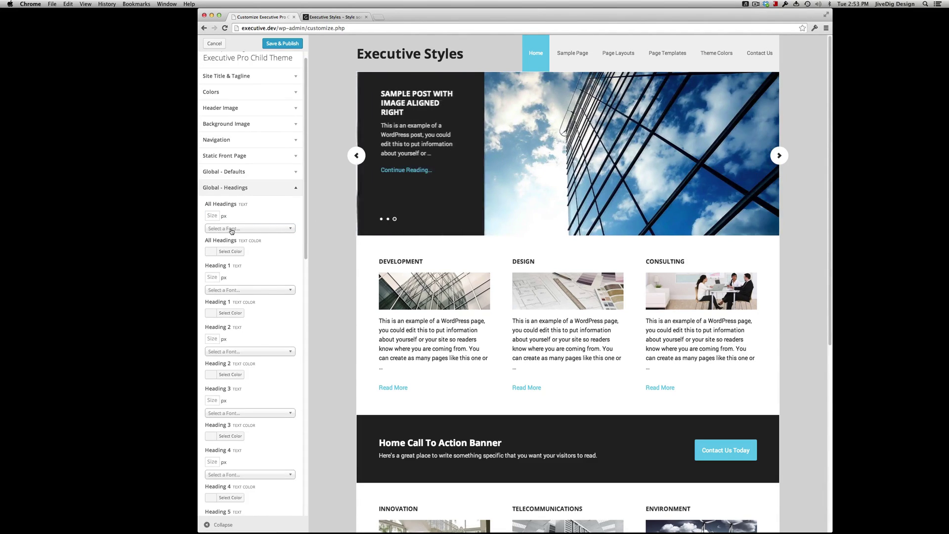
pyautogui.click(231, 228)
pyautogui.write('robo')
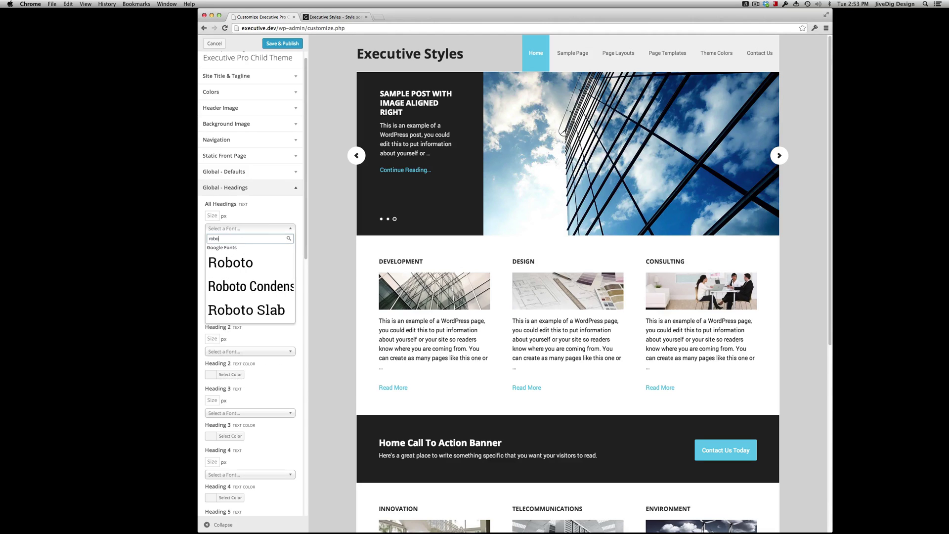
pyautogui.click(241, 286)
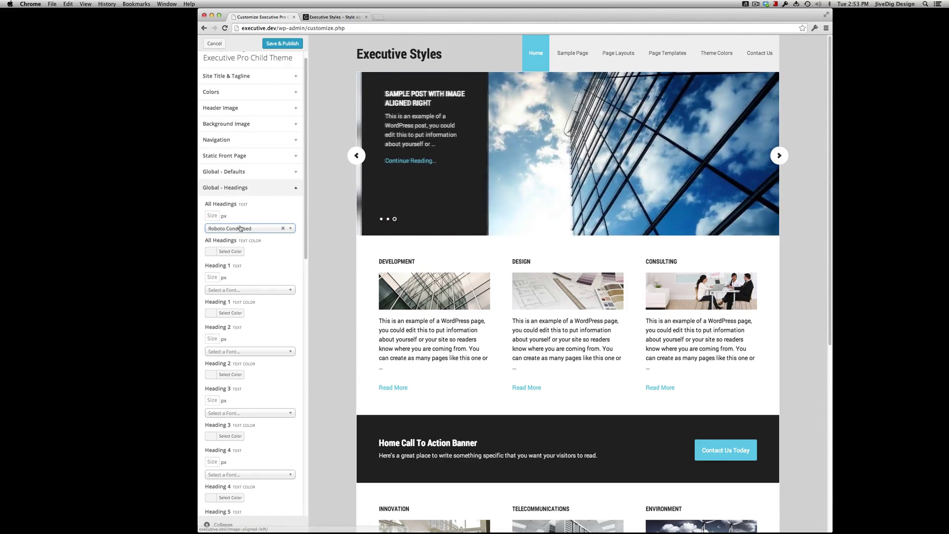
pyautogui.click(250, 190)
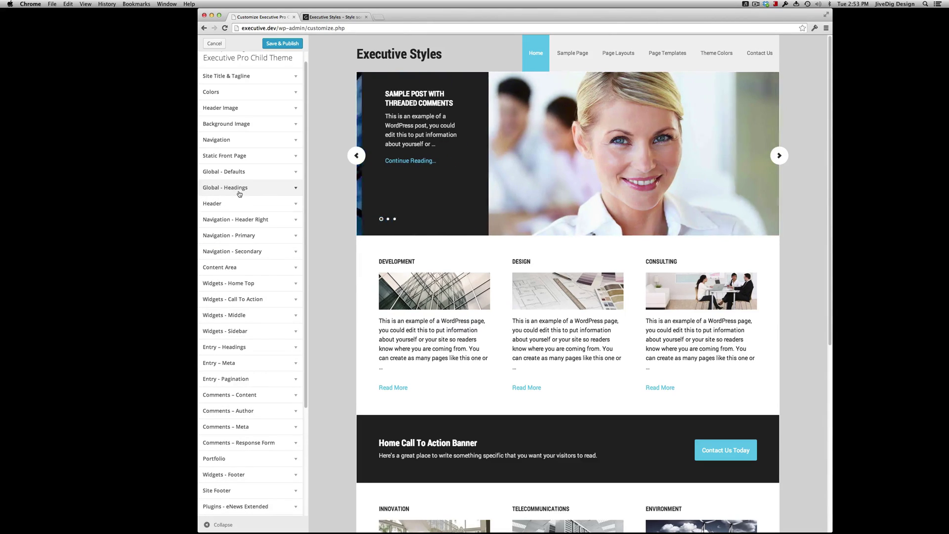
# Make the header site title near-black on hover and mid grey as normal text.
pyautogui.click(240, 203)
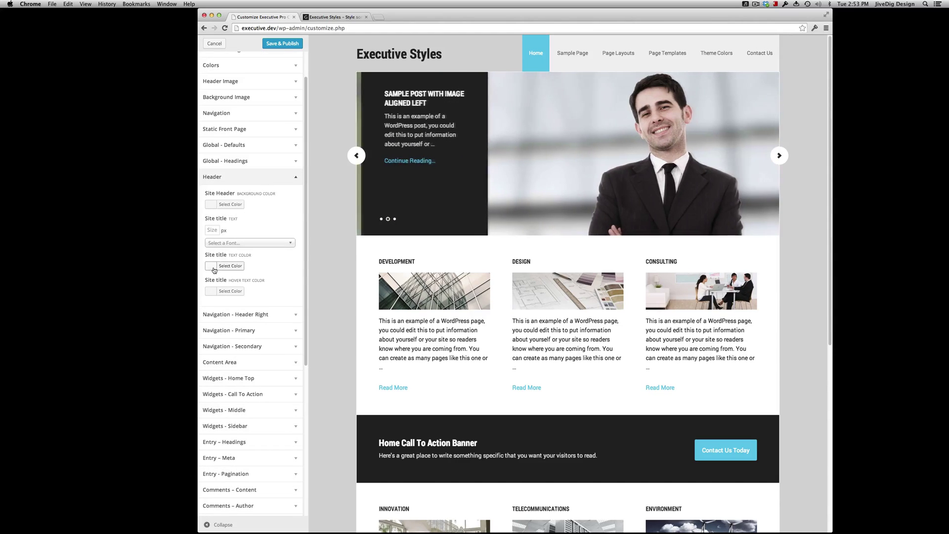
pyautogui.click(211, 268)
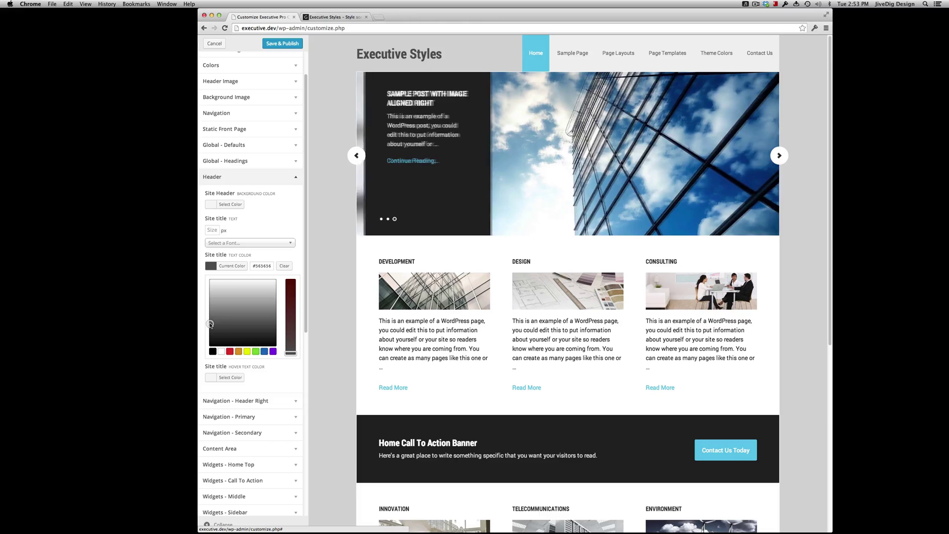
pyautogui.click(227, 464)
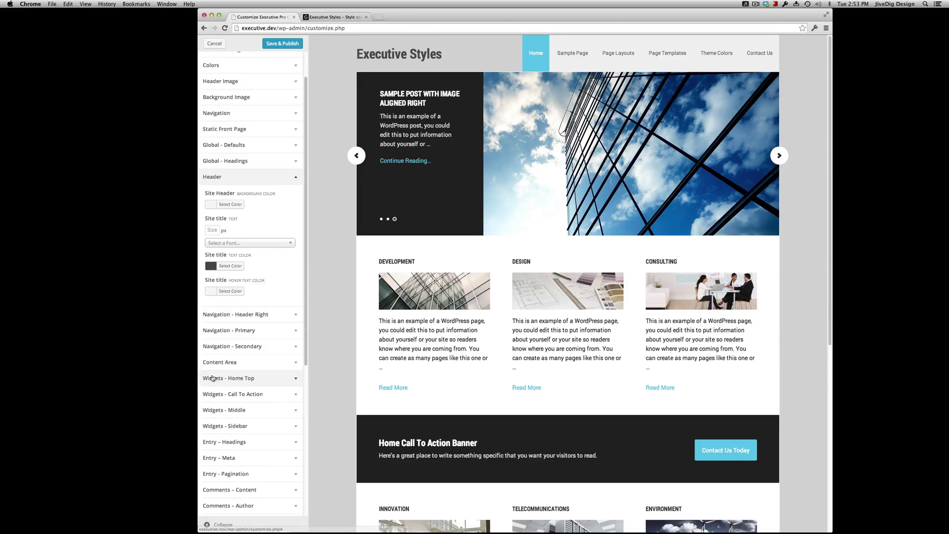
pyautogui.click(213, 177)
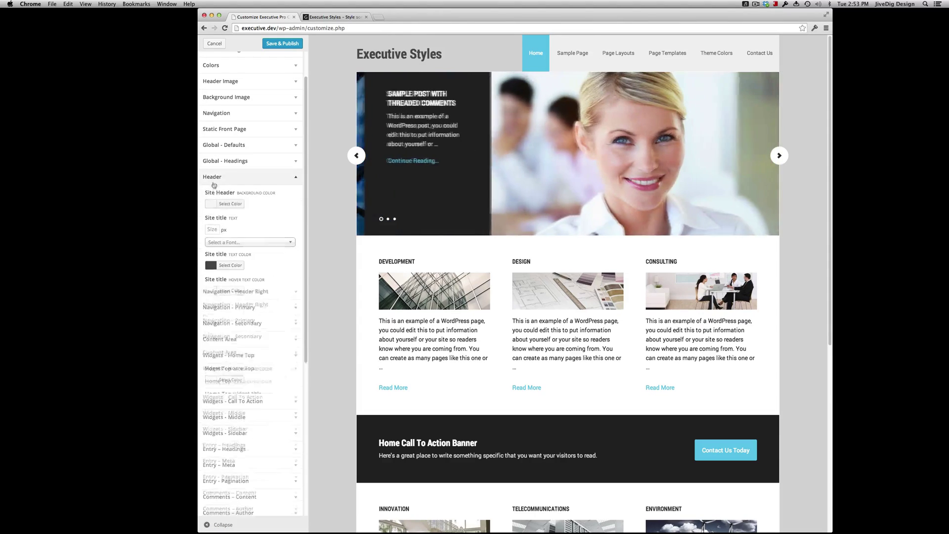
pyautogui.click(213, 293)
pyautogui.click(210, 369)
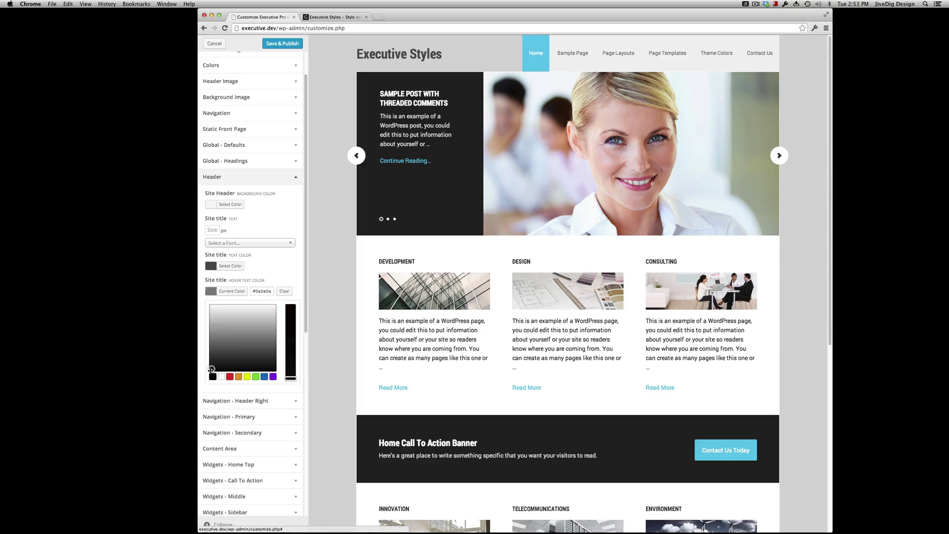
pyautogui.click(211, 266)
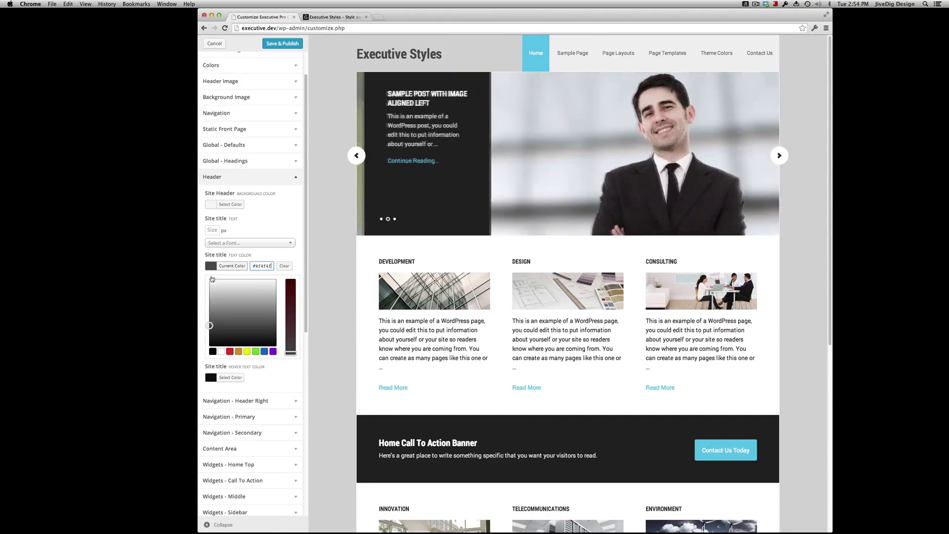
pyautogui.click(210, 320)
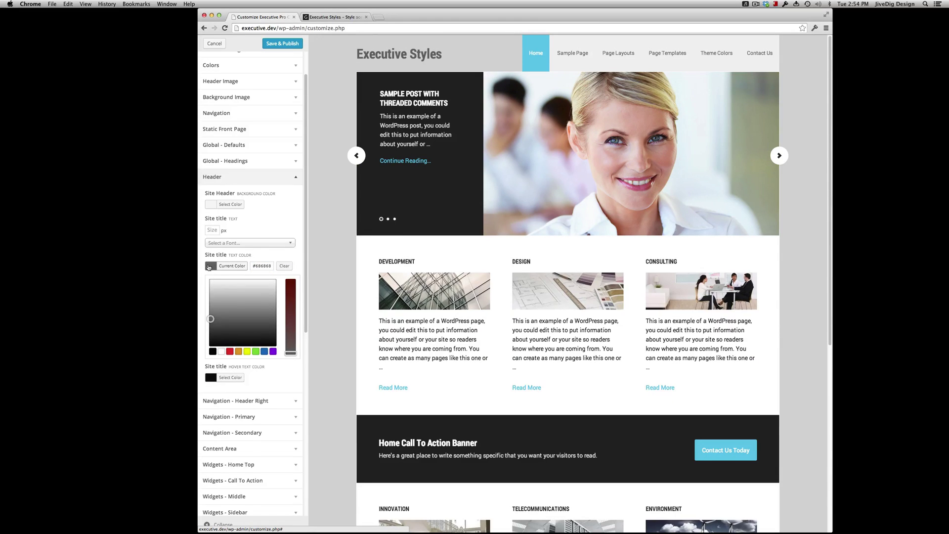
pyautogui.click(214, 265)
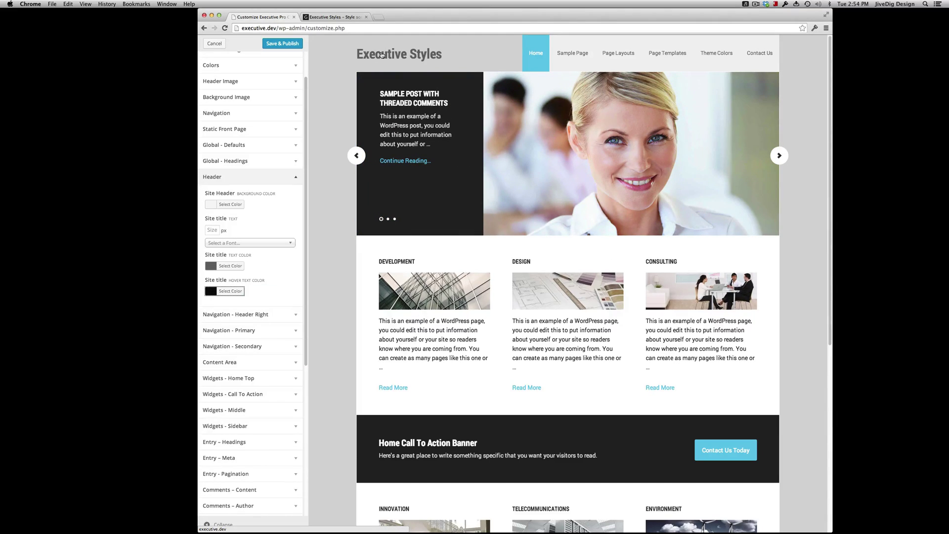
# Reload the live site to check the new fonts, then return to the Customizer.
pyautogui.click(332, 18)
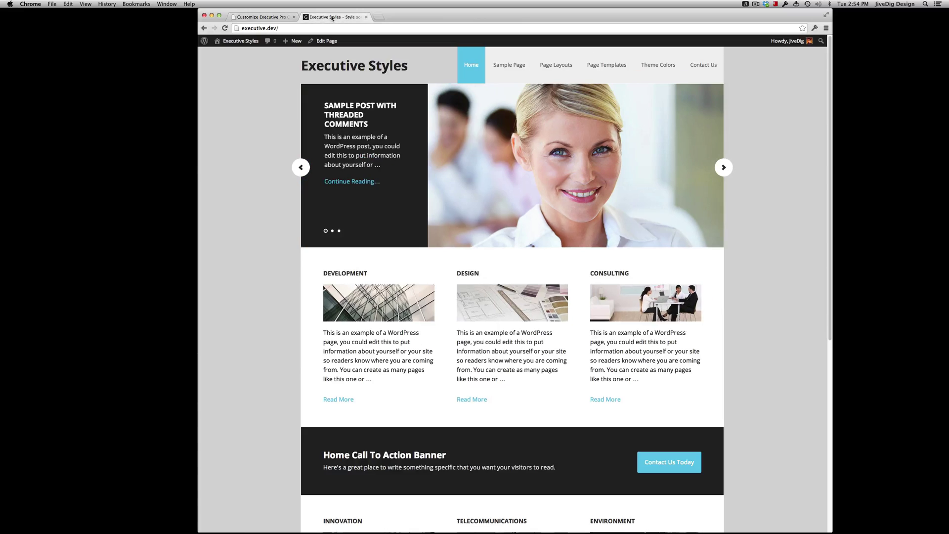
pyautogui.press('super+r')
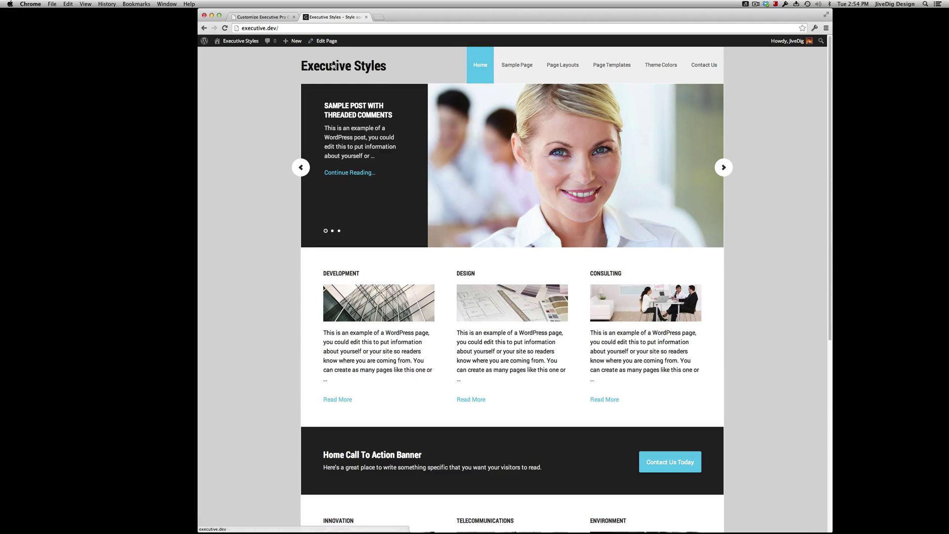
pyautogui.click(269, 17)
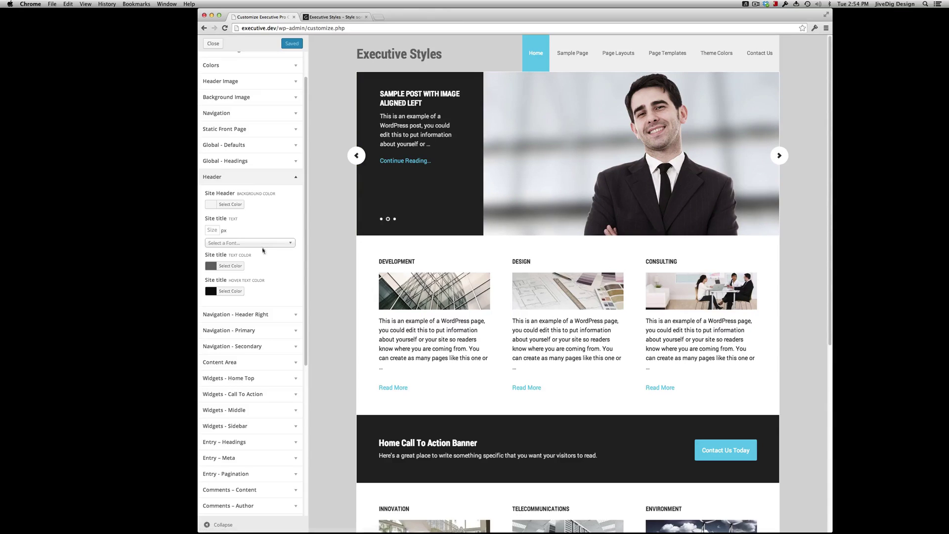
# Give the Navigation - Header Right menu items a light grey #d8d8d8 background.
pyautogui.click(253, 181)
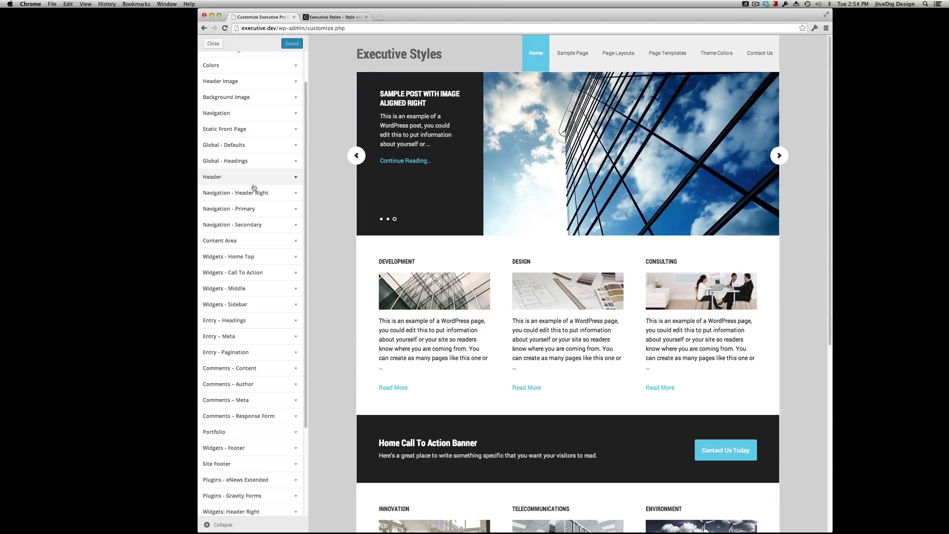
pyautogui.click(255, 210)
pyautogui.click(252, 192)
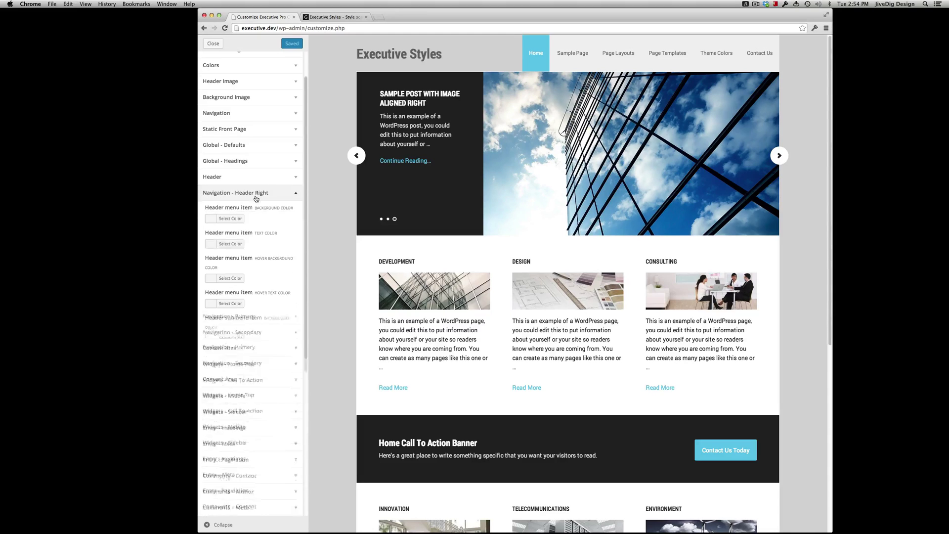
pyautogui.scroll(-2, 277, 154)
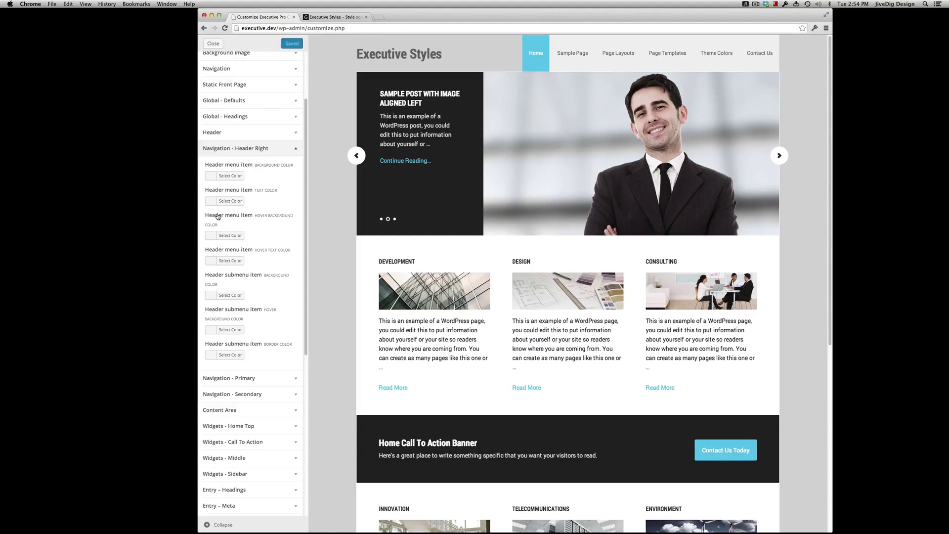
pyautogui.click(213, 176)
pyautogui.click(212, 199)
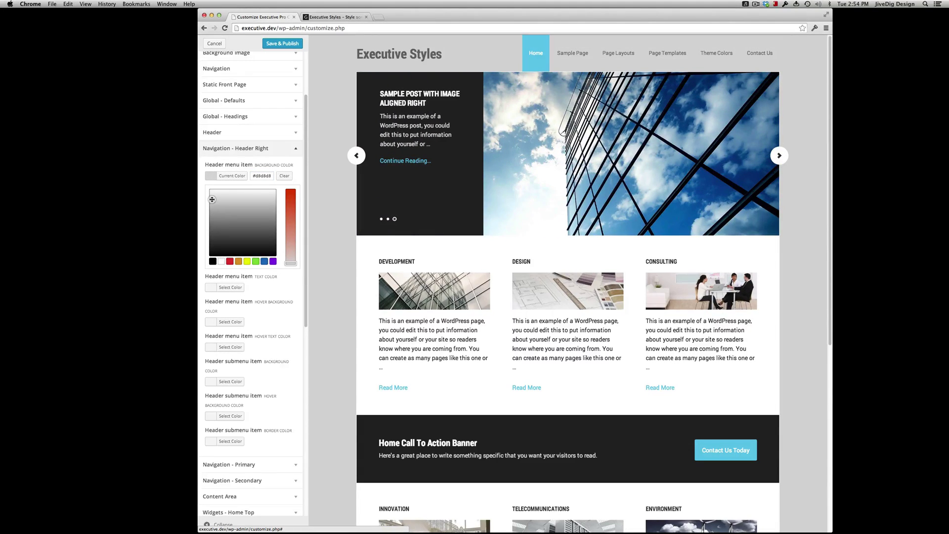
# Make the header-right menu item text white #ffffff, then expand Widgets - Home Top.
pyautogui.click(212, 287)
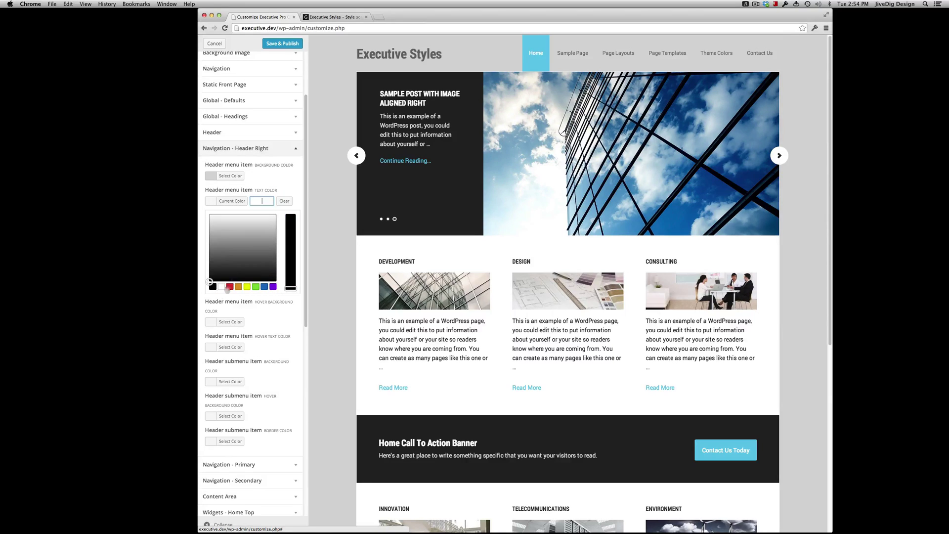
pyautogui.click(209, 213)
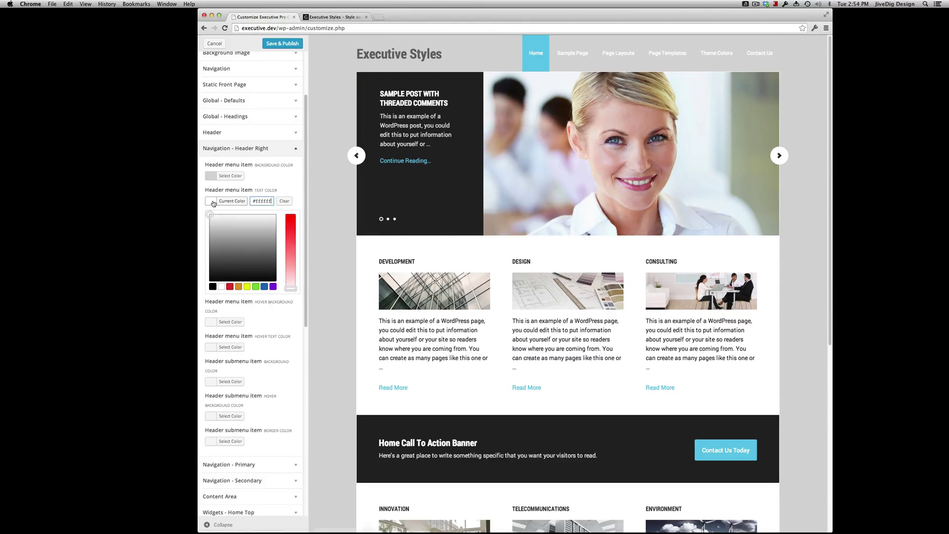
pyautogui.click(258, 201)
pyautogui.click(235, 149)
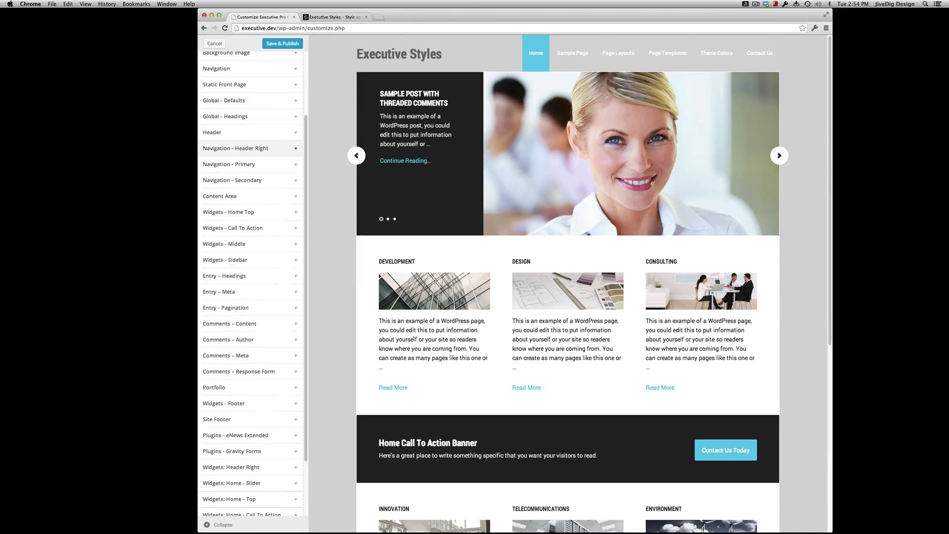
pyautogui.scroll(-5, 567, 281)
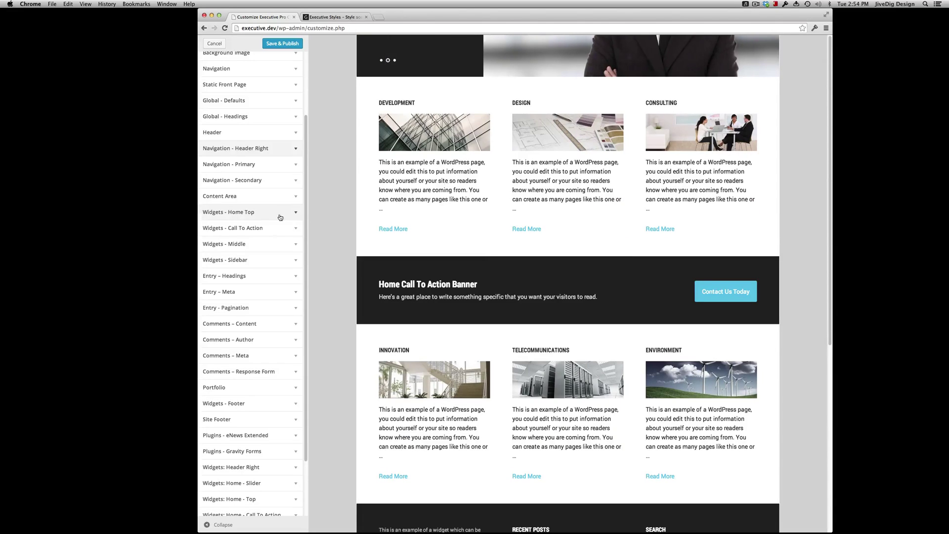
pyautogui.click(232, 212)
# Set the Home Top background to purple #8224e3 with white #ffffff widget titles and text.
pyautogui.click(214, 239)
pyautogui.click(210, 316)
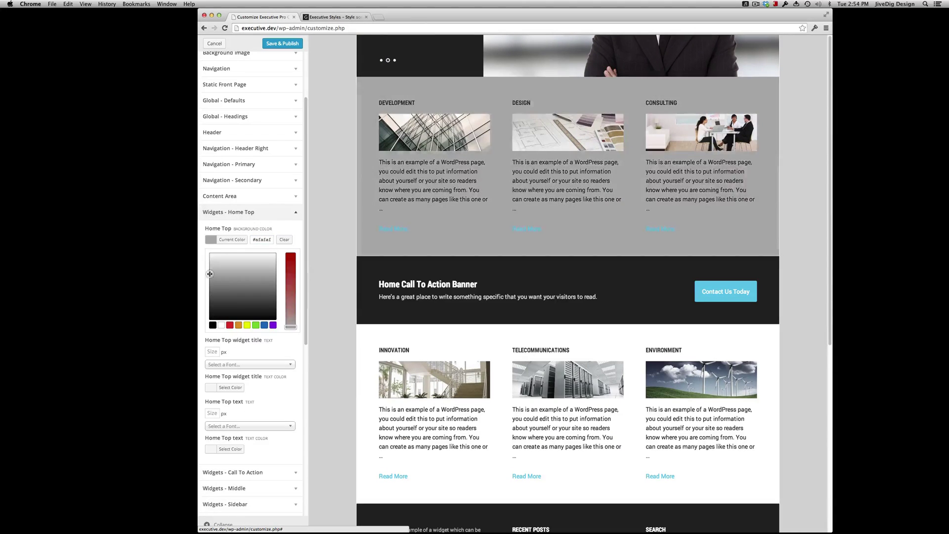
pyautogui.moveTo(198, 294)
pyautogui.mouseDown()
pyautogui.moveTo(198, 260)
pyautogui.moveTo(273, 330)
pyautogui.mouseUp()
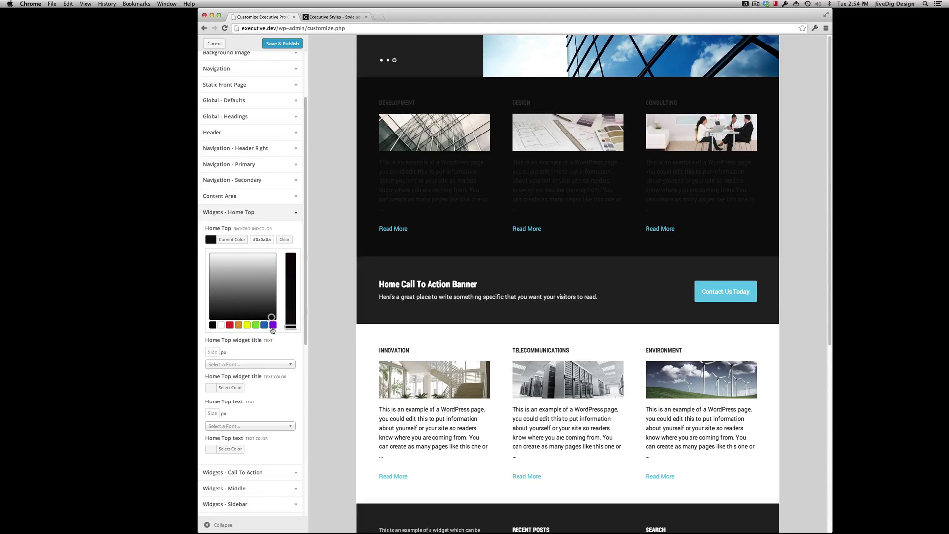
pyautogui.click(273, 325)
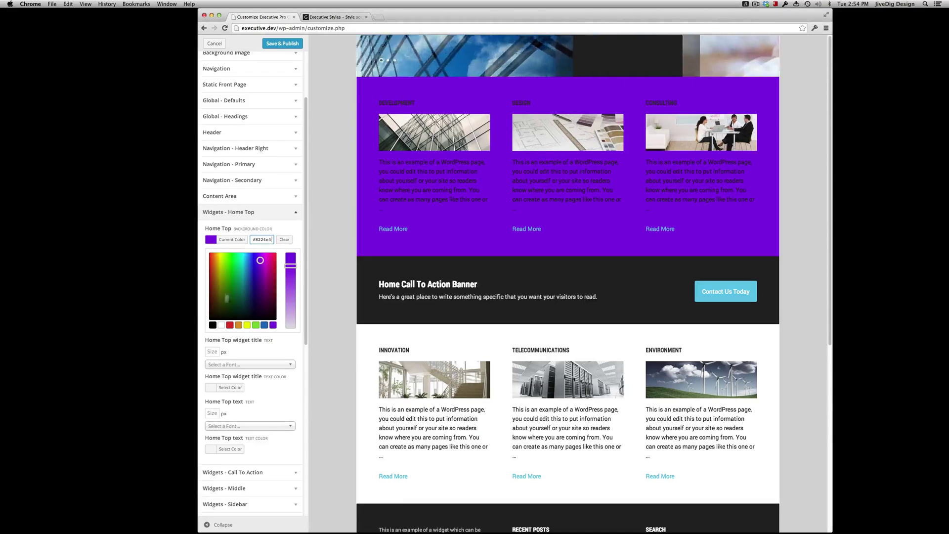
pyautogui.click(214, 387)
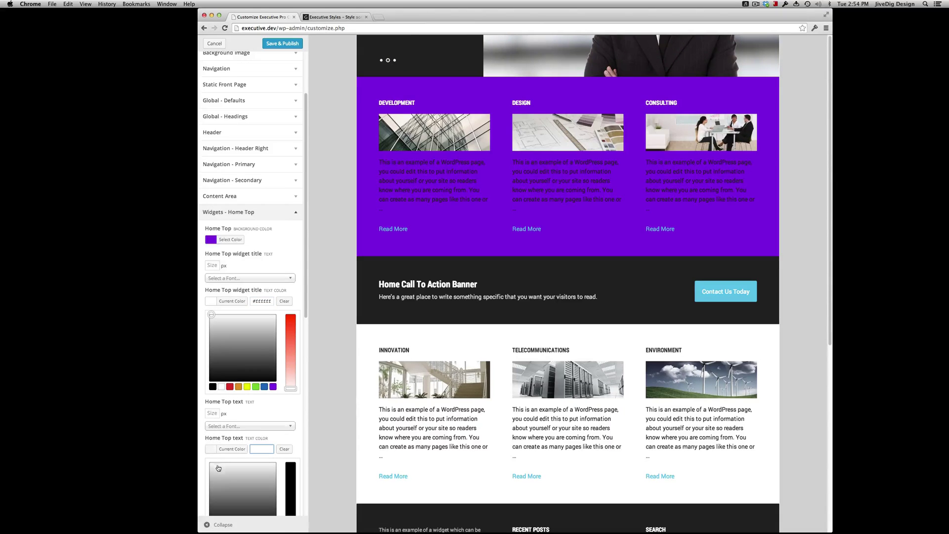
pyautogui.click(211, 449)
pyautogui.click(212, 449)
pyautogui.scroll(-3, 216, 223)
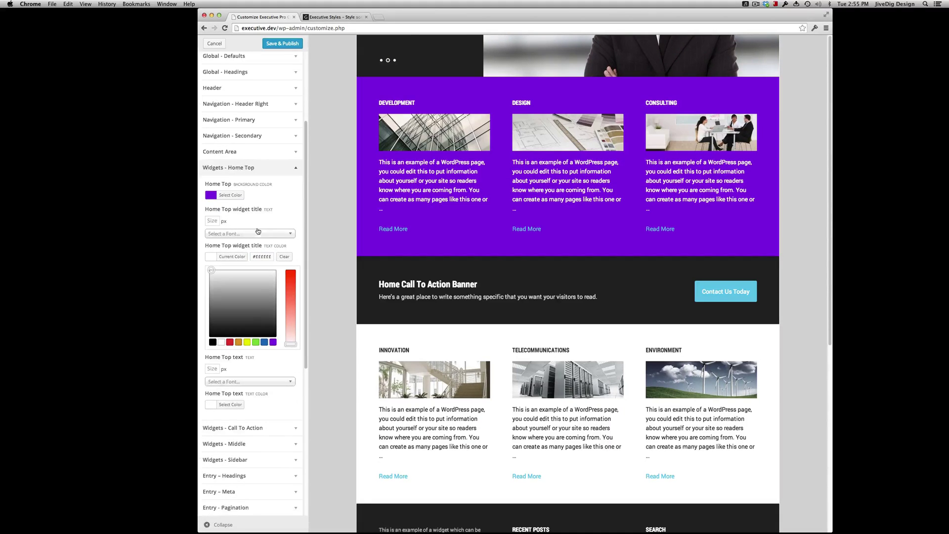
pyautogui.click(216, 198)
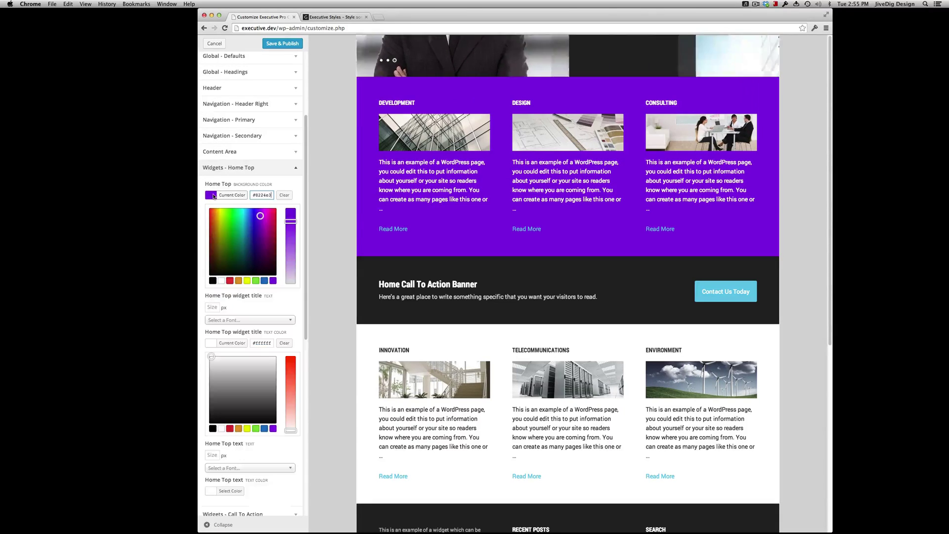
# In Widgets - Middle, try purple for the Home Middle background, then settle on white #ffffff.
pyautogui.click(237, 168)
pyautogui.click(232, 199)
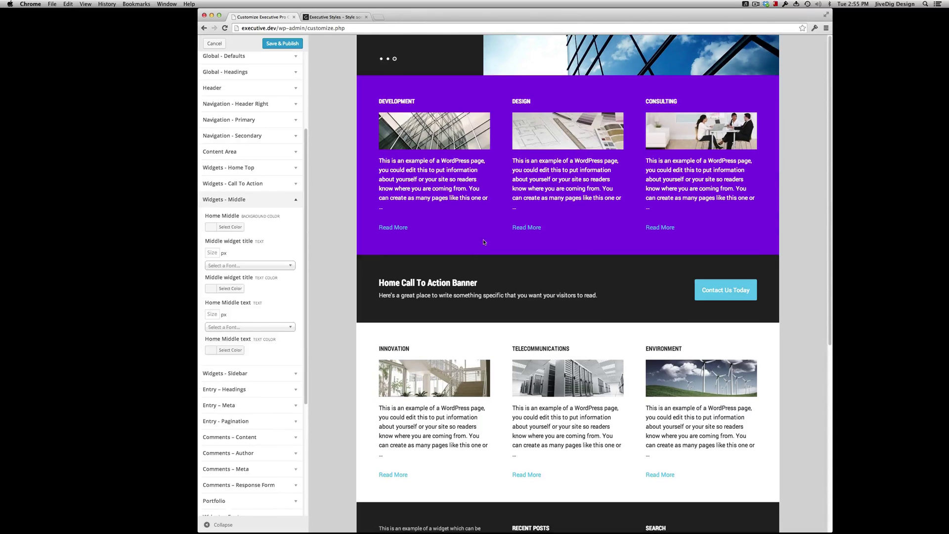
pyautogui.click(213, 227)
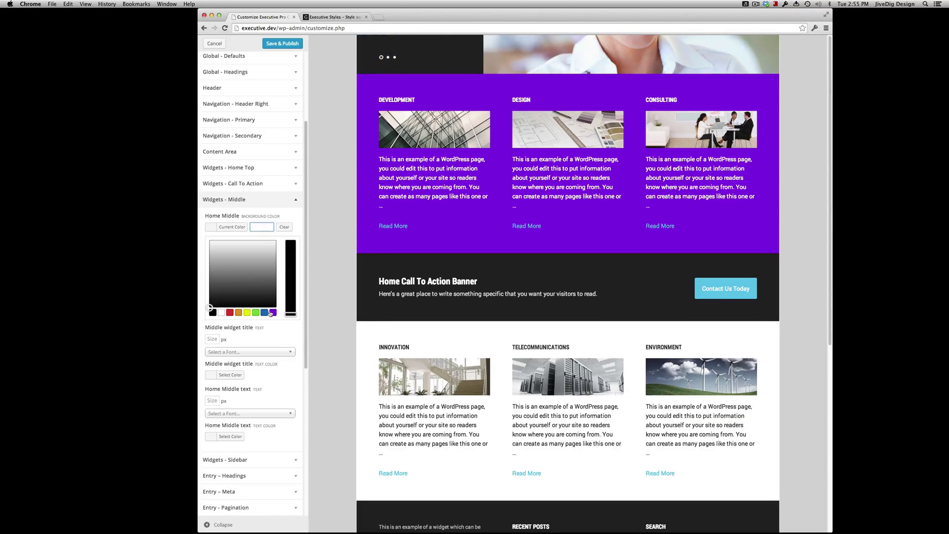
pyautogui.click(222, 314)
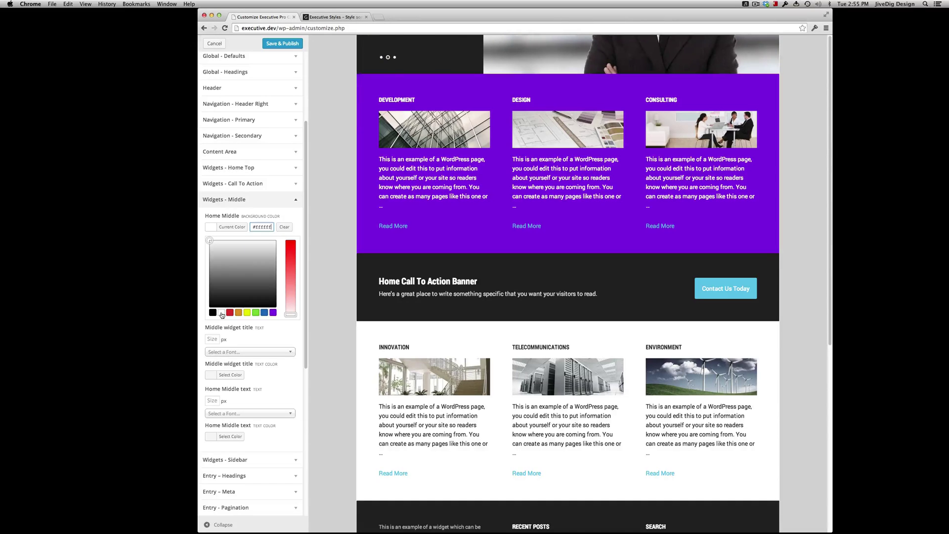
pyautogui.click(273, 313)
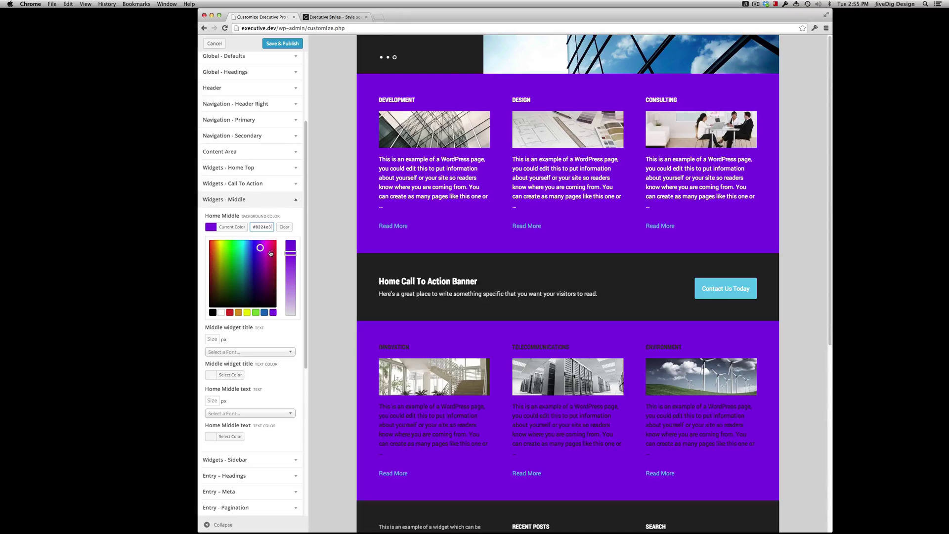
pyautogui.scroll(-1, 477, 246)
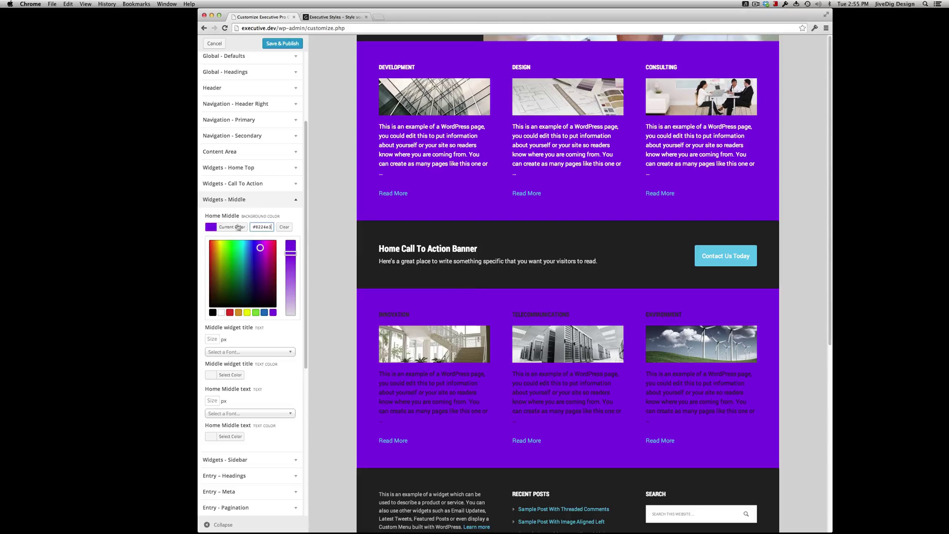
pyautogui.click(221, 312)
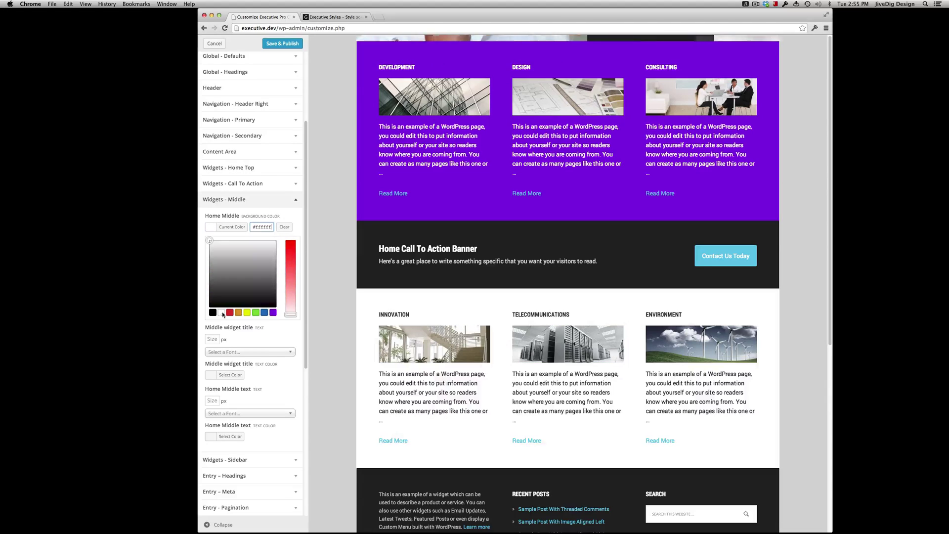
# Give the Call To Action banner a grey #939393 background.
pyautogui.click(247, 190)
pyautogui.click(222, 210)
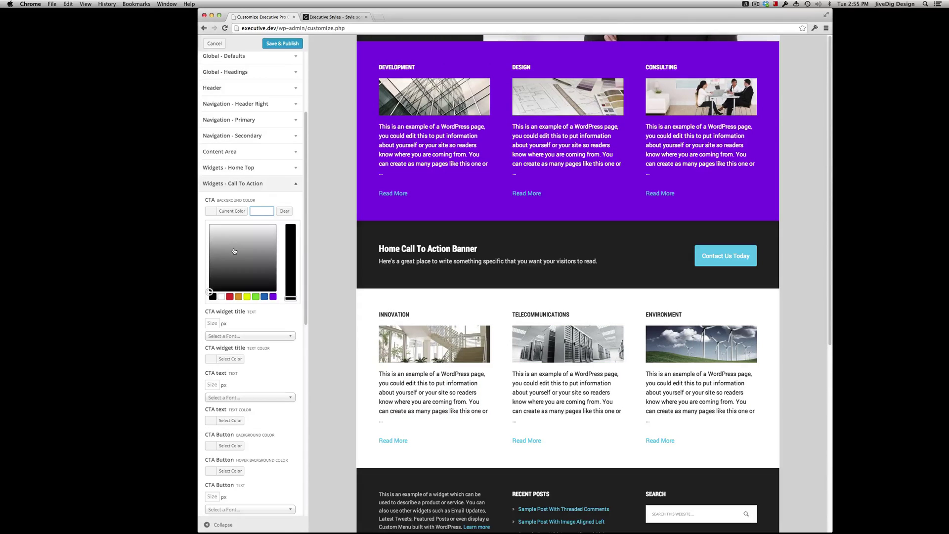
pyautogui.moveTo(234, 251); pyautogui.dragTo(198, 252)
pyautogui.scroll(-1, 414, 193)
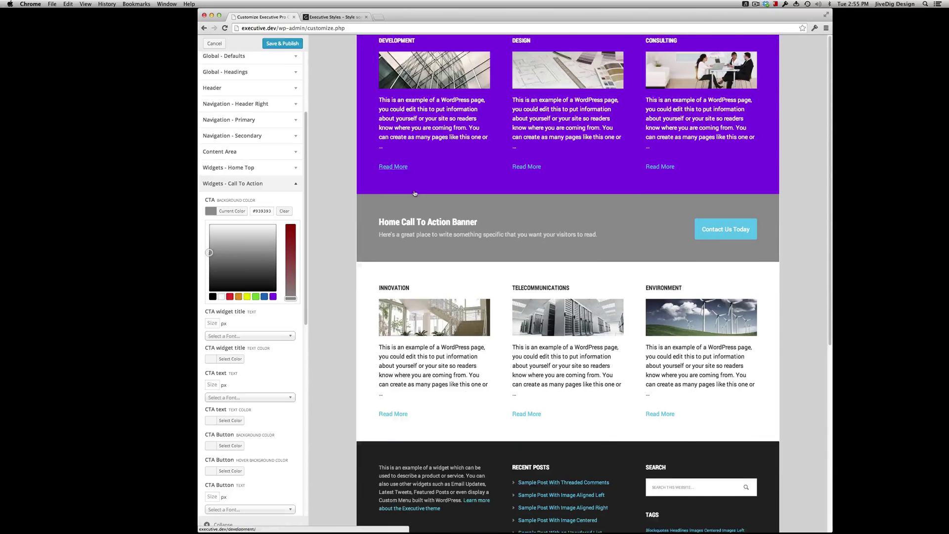
pyautogui.click(272, 189)
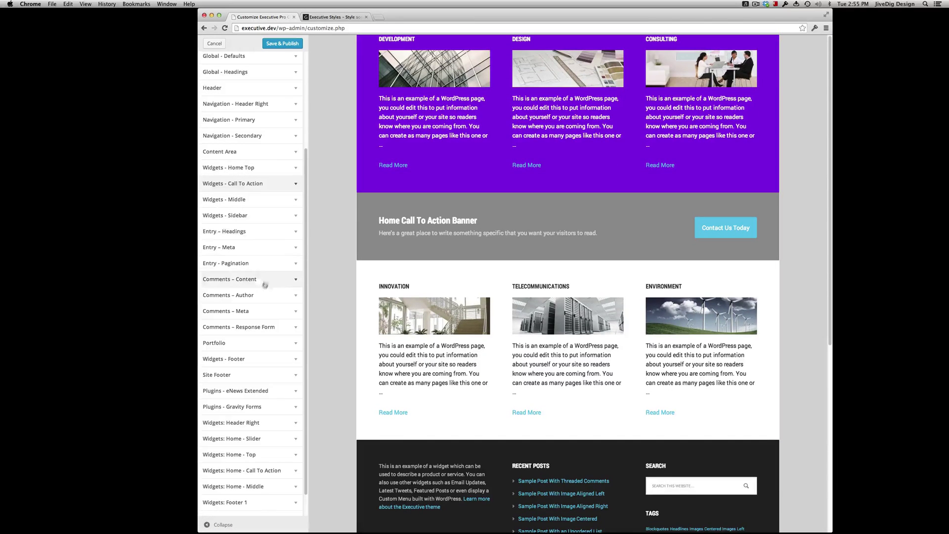
# Make the footer widgets background purple #8224e3 and Save & Publish the changes.
pyautogui.click(250, 358)
pyautogui.scroll(-2, 250, 346)
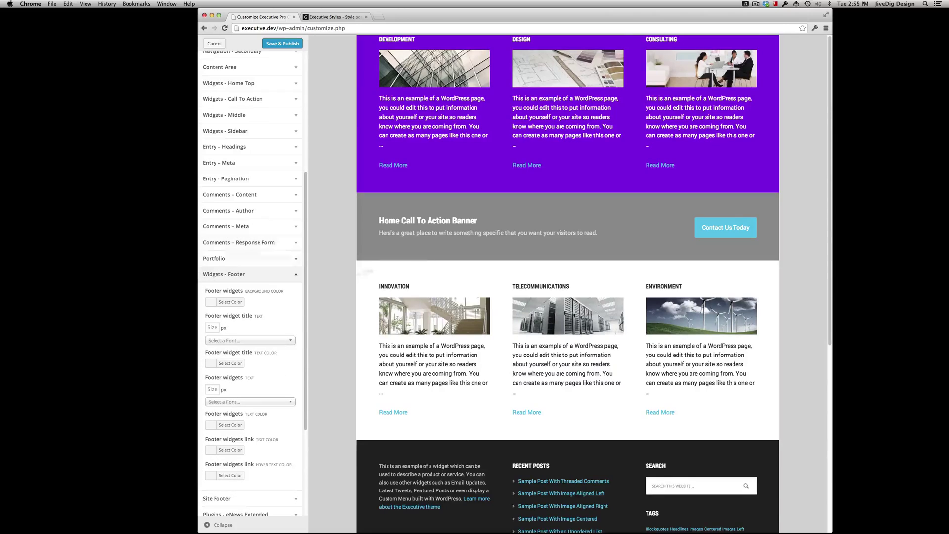
pyautogui.scroll(-3, 365, 270)
pyautogui.click(230, 301)
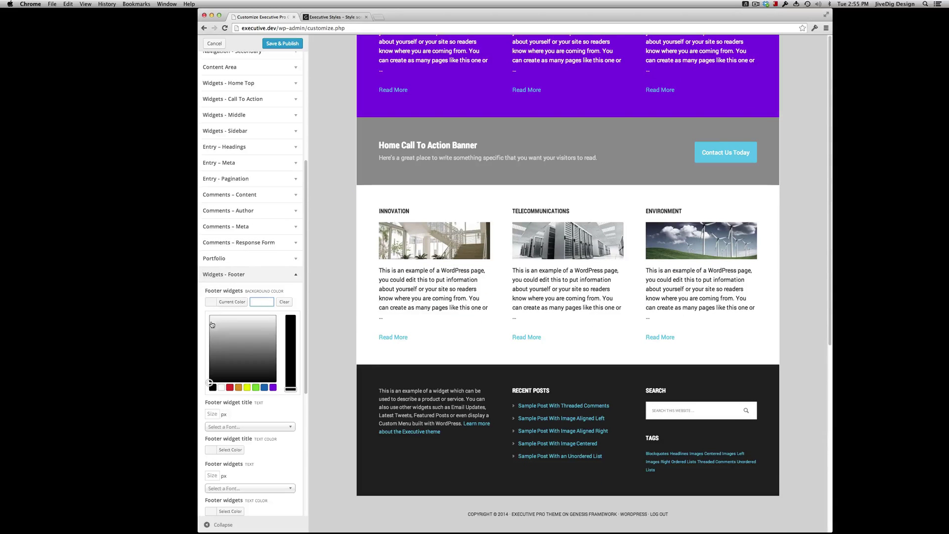
pyautogui.click(273, 387)
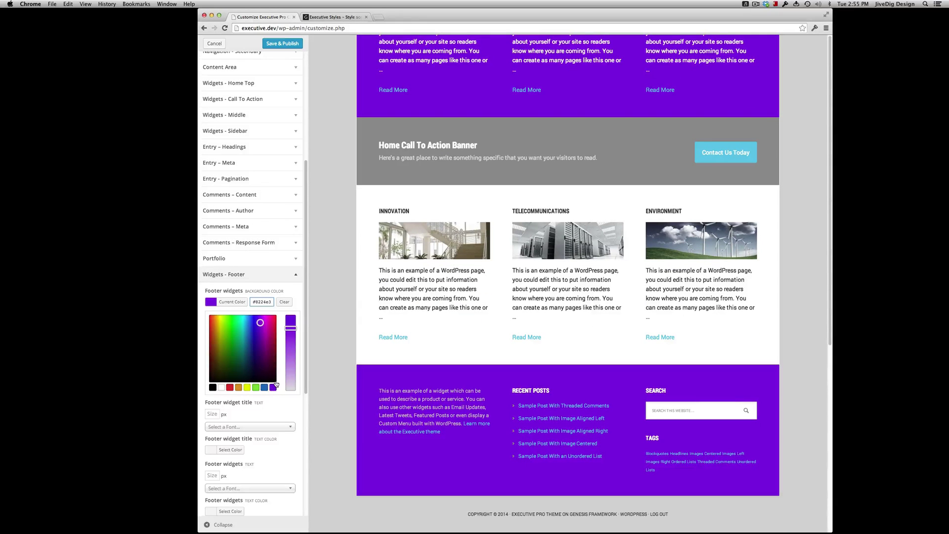
pyautogui.click(213, 302)
pyautogui.click(282, 44)
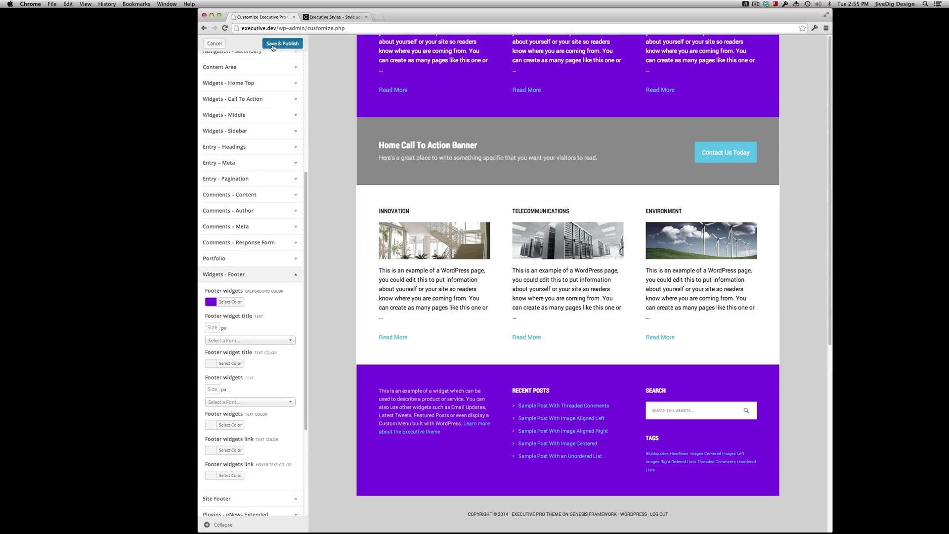
# Reload the live site and scroll through it to compare the purple widget areas.
pyautogui.click(329, 17)
pyautogui.press('super+r')
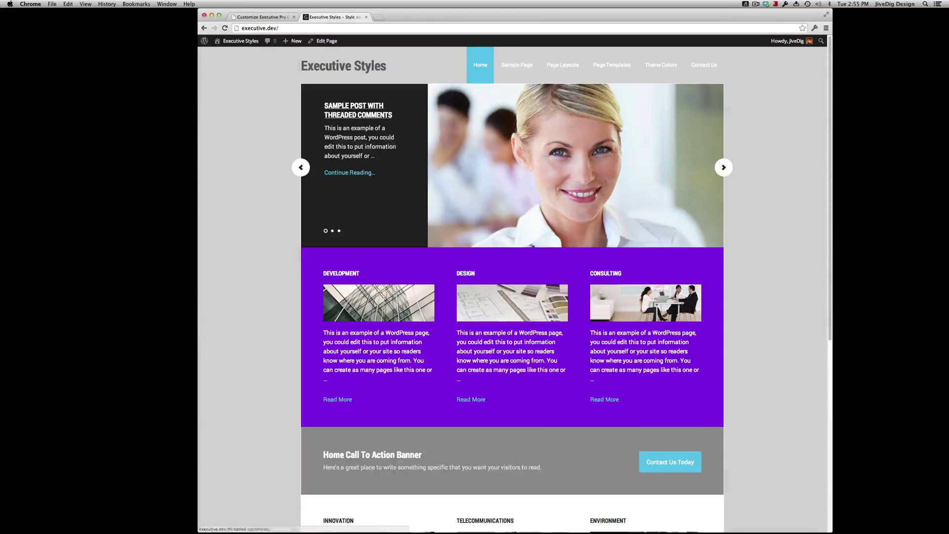
pyautogui.scroll(-6, 665, 267)
pyautogui.scroll(6, 665, 266)
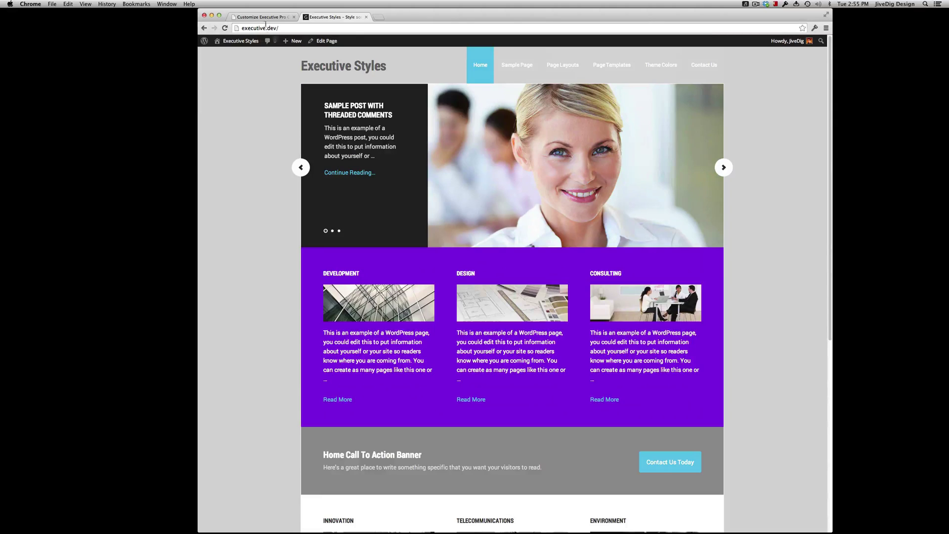
pyautogui.scroll(-6, 573, 299)
pyautogui.scroll(6, 574, 300)
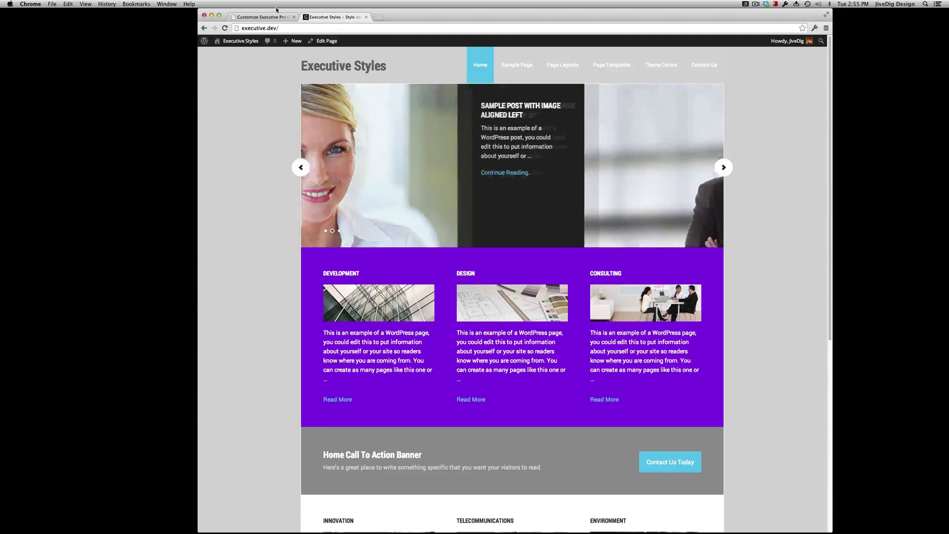
# Return to the Customizer, previewing the Sample Post With Threaded Comments.
pyautogui.click(270, 17)
pyautogui.scroll(8, 544, 160)
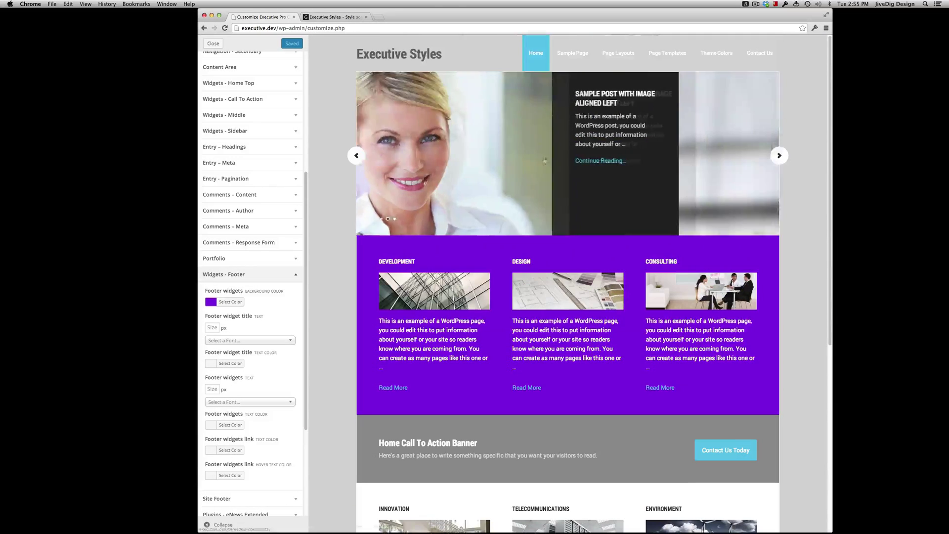
pyautogui.scroll(-5, 617, 130)
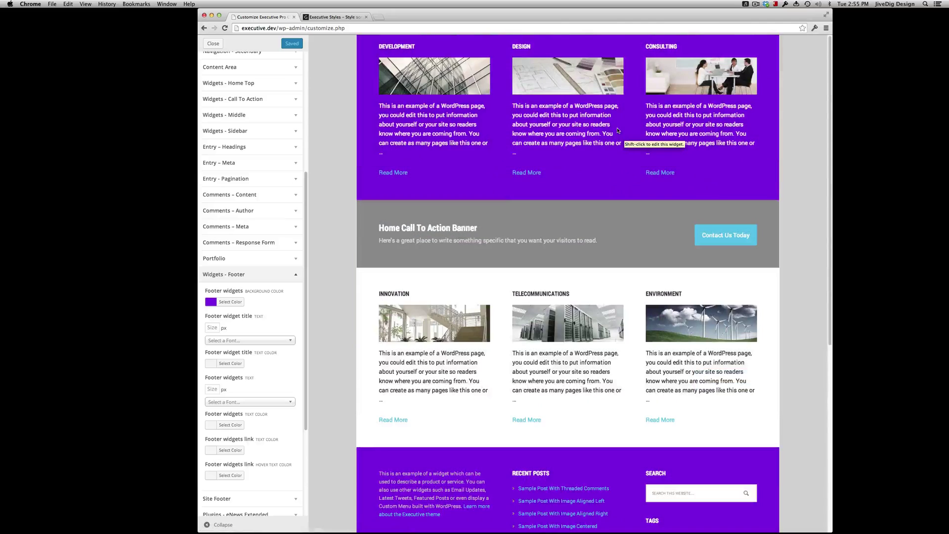
pyautogui.scroll(-2, 617, 131)
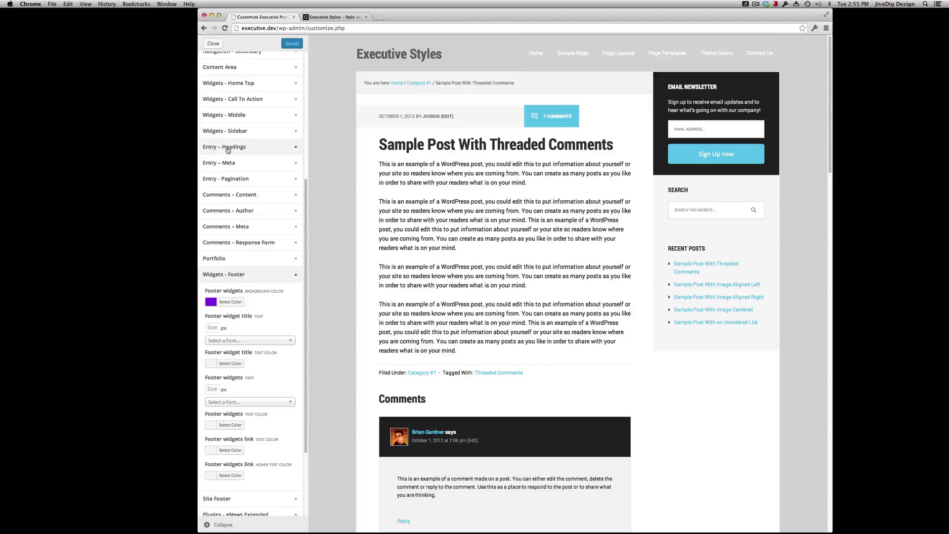
# Set the Entry – Headings post title size to 26 px, leaving the title font unchanged.
pyautogui.click(228, 148)
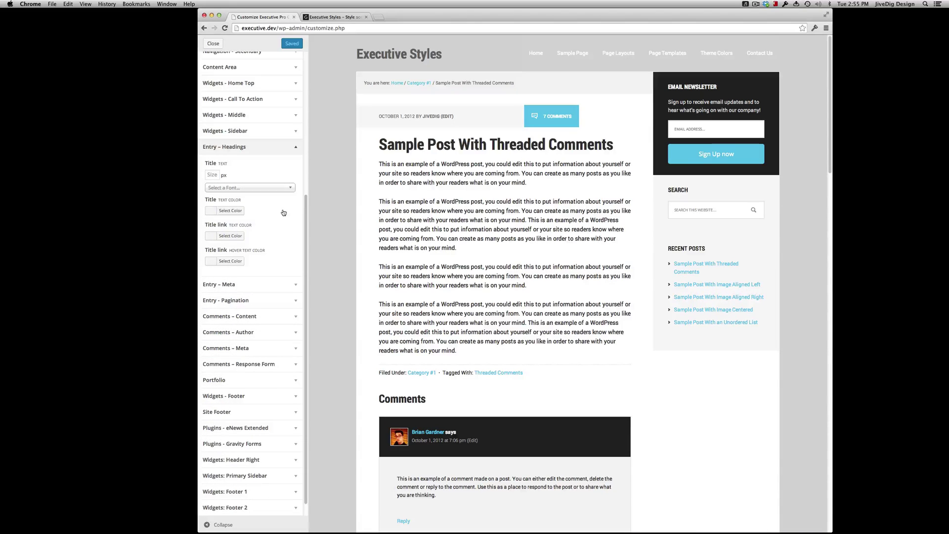
pyautogui.click(209, 175)
pyautogui.write('13')
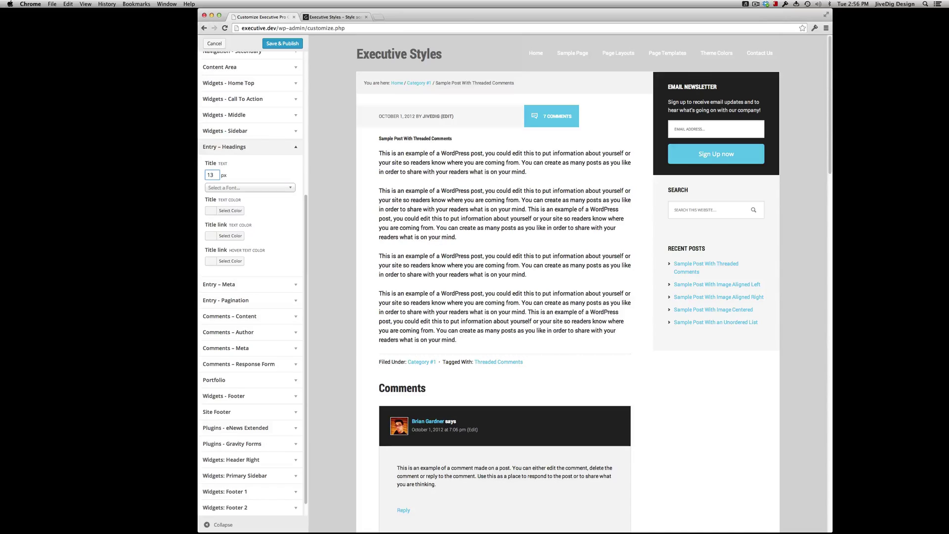
pyautogui.doubleClick(209, 175)
pyautogui.write('16')
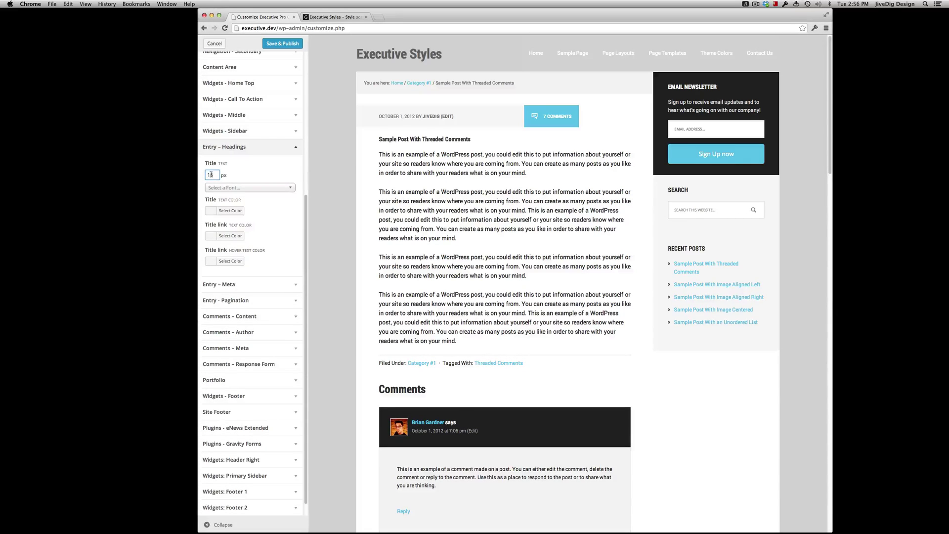
pyautogui.write('2')
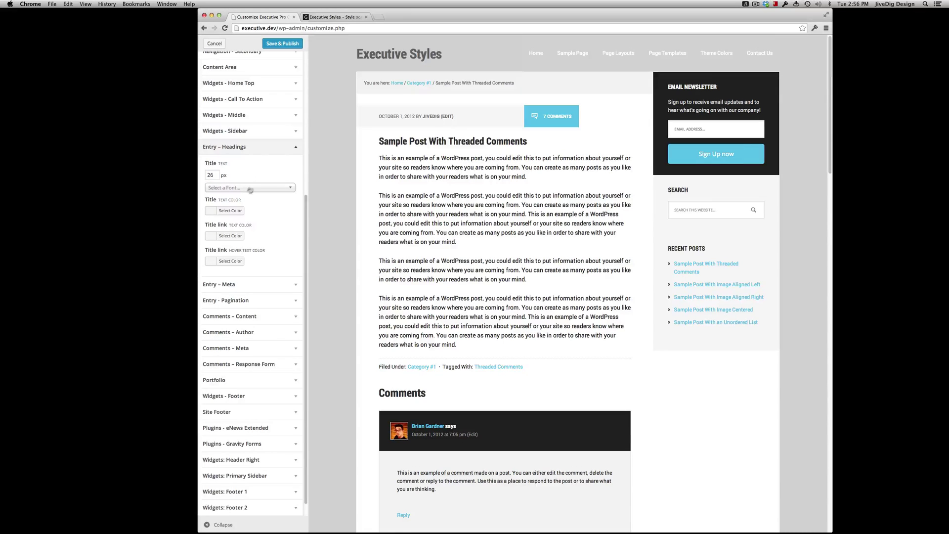
pyautogui.click(235, 190)
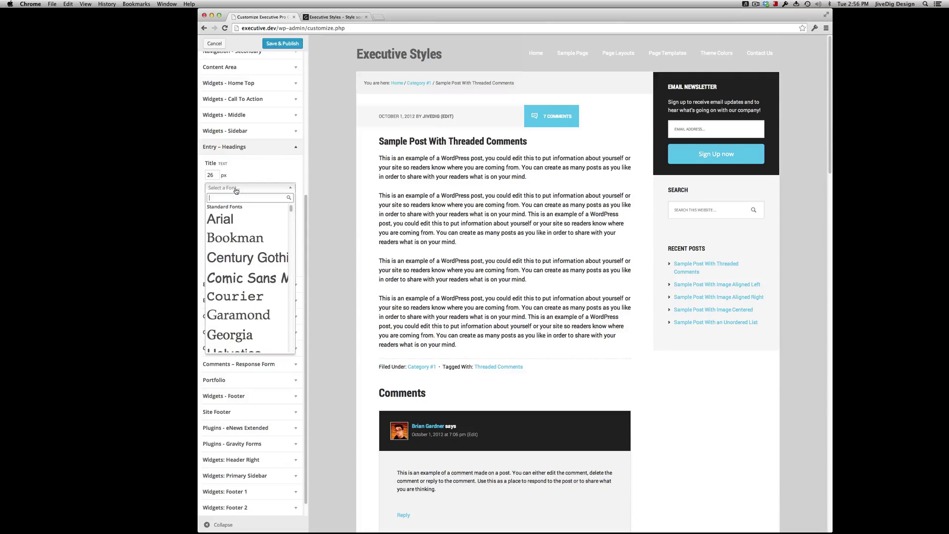
pyautogui.click(247, 167)
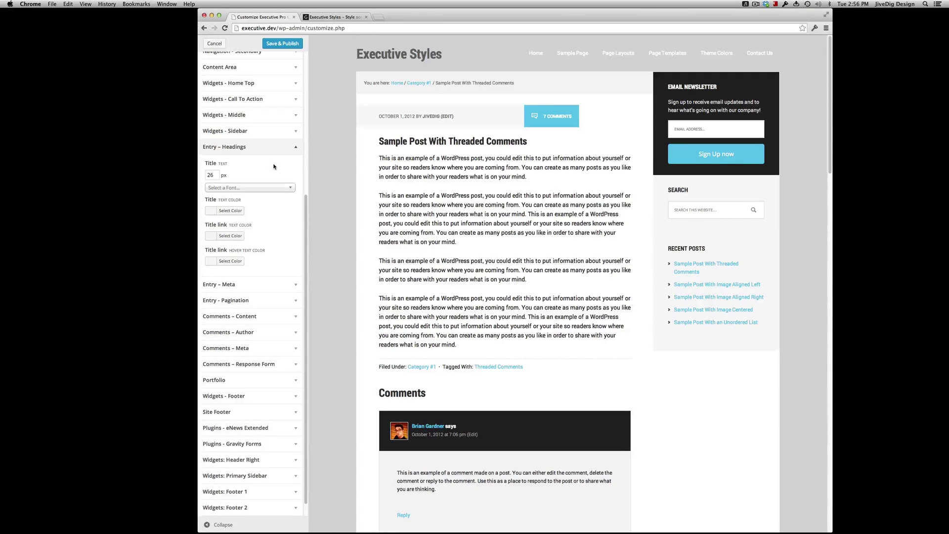
pyautogui.scroll(-1, 274, 166)
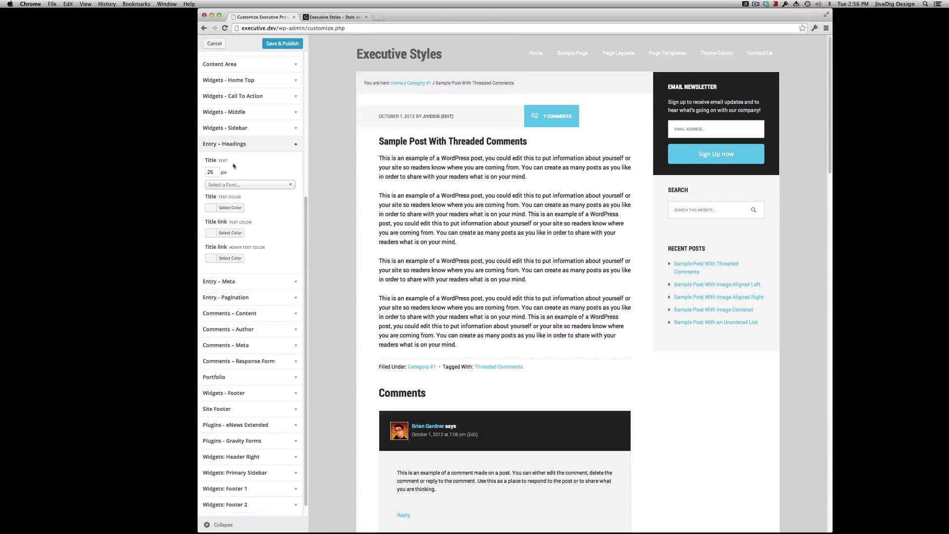
# Give the post's top meta bar a grey #939393 background, white text and orange #dd9933 links.
pyautogui.click(249, 282)
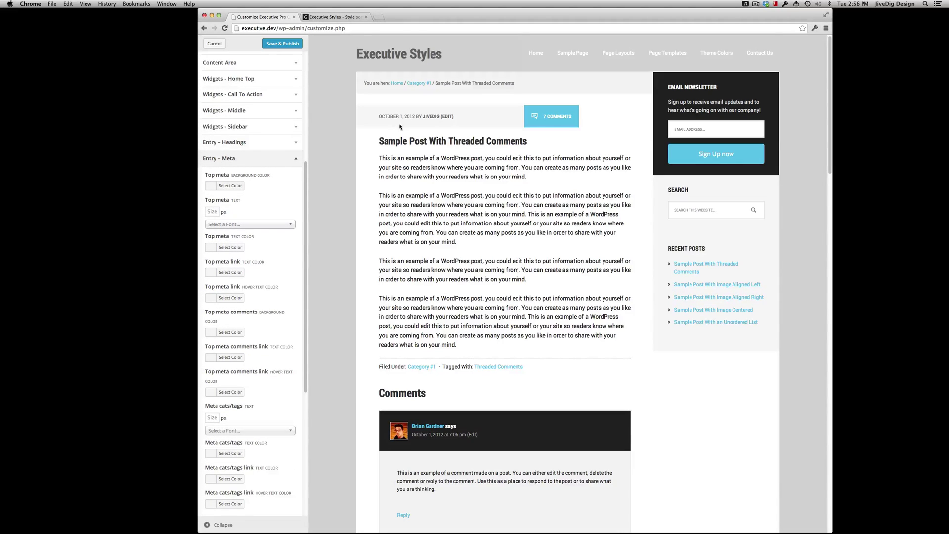
pyautogui.click(230, 185)
pyautogui.click(211, 217)
pyautogui.moveTo(211, 218); pyautogui.dragTo(210, 227)
pyautogui.click(220, 334)
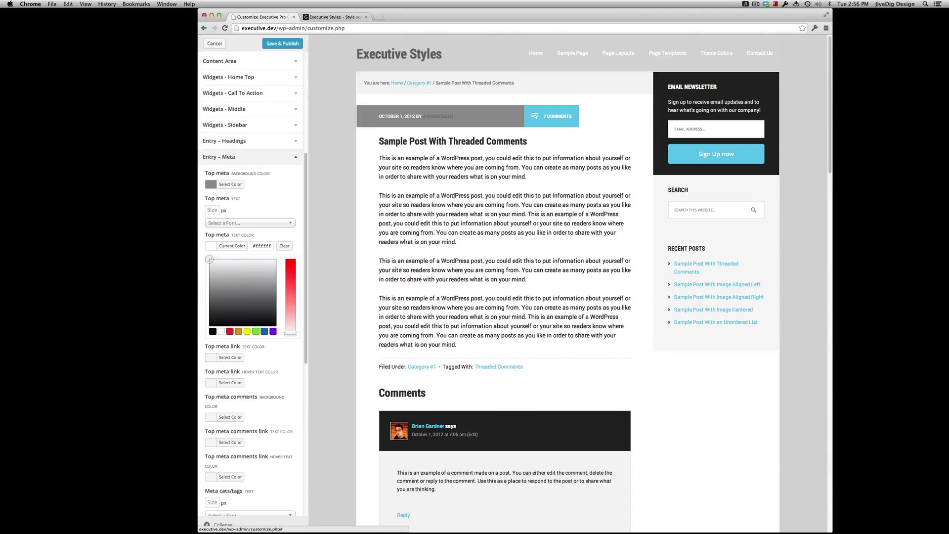
pyautogui.click(230, 358)
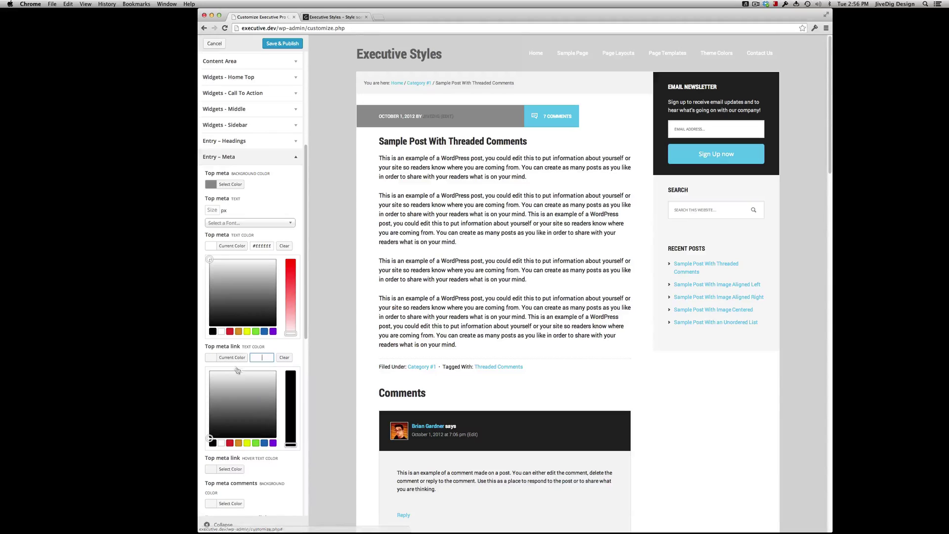
pyautogui.click(238, 443)
# Make the comments badge background blue #1e73be, then collapse the Entry – Meta settings.
pyautogui.scroll(-3, 240, 197)
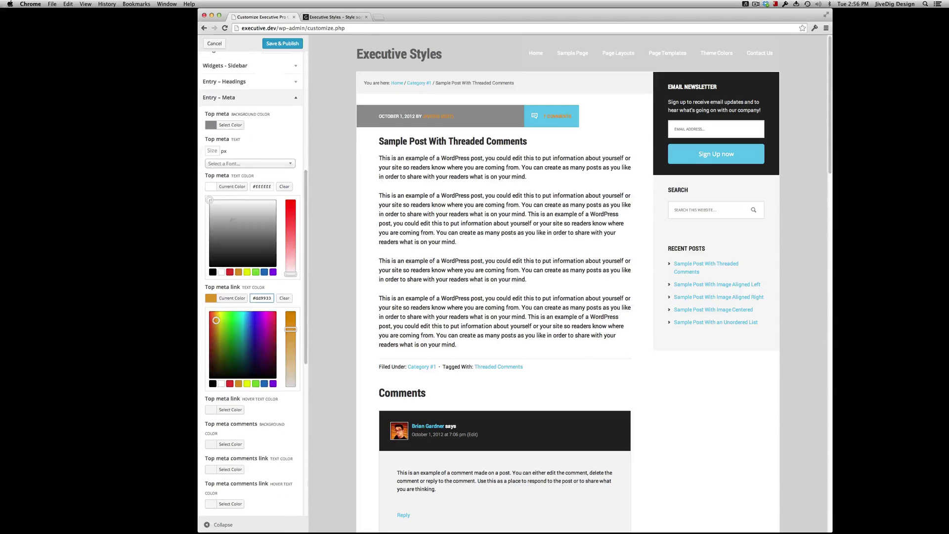
pyautogui.scroll(-2, 240, 350)
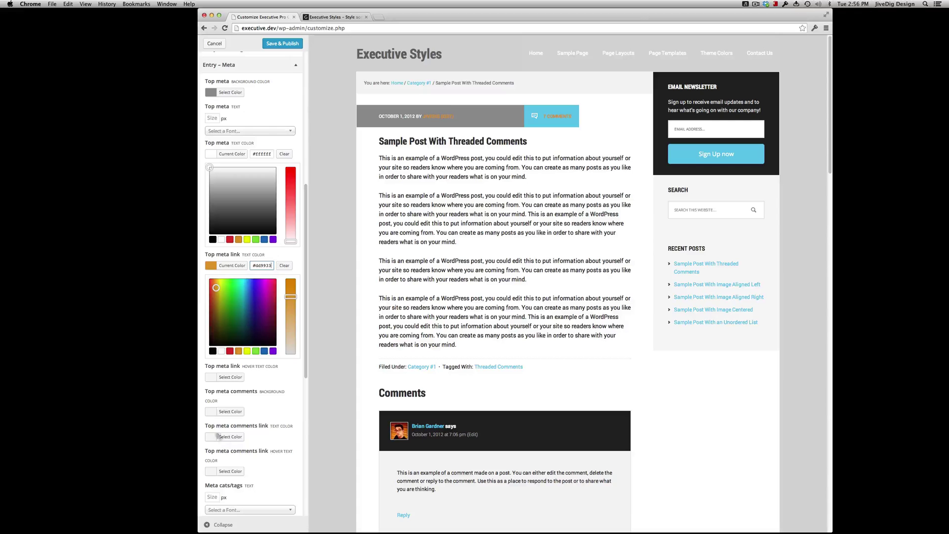
pyautogui.click(212, 413)
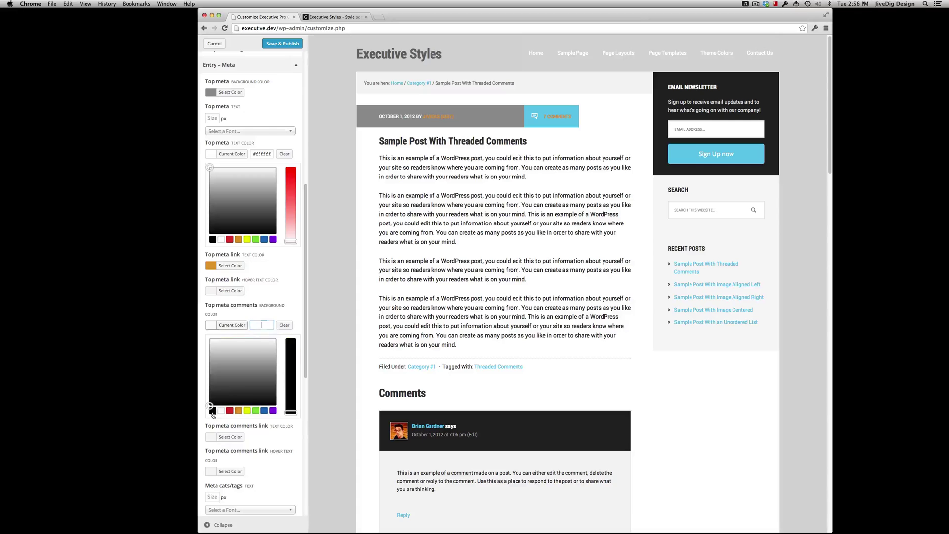
pyautogui.click(265, 410)
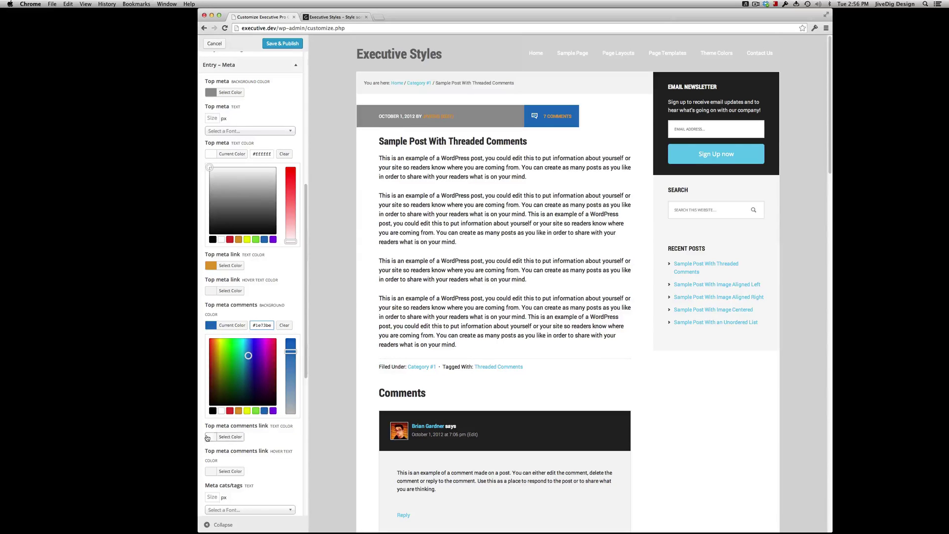
pyautogui.click(230, 436)
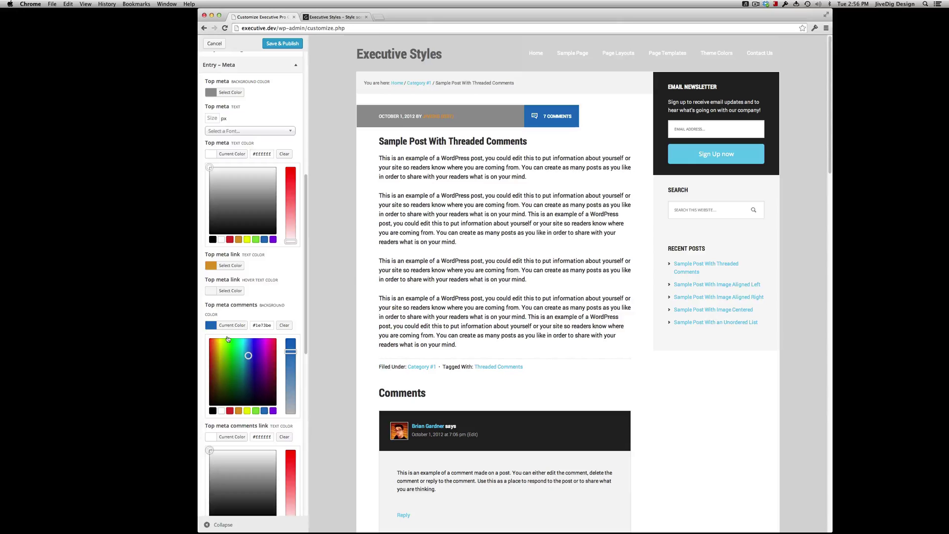
pyautogui.click(220, 325)
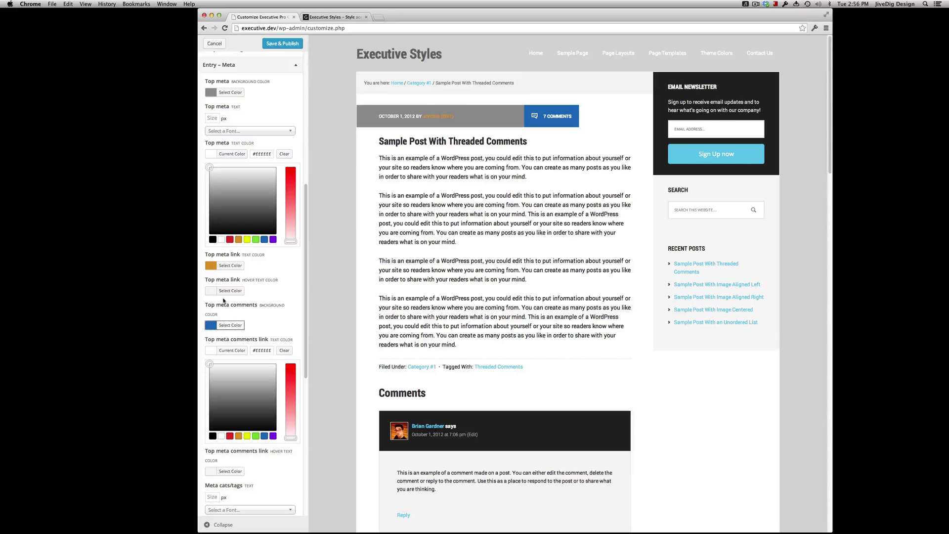
pyautogui.click(277, 70)
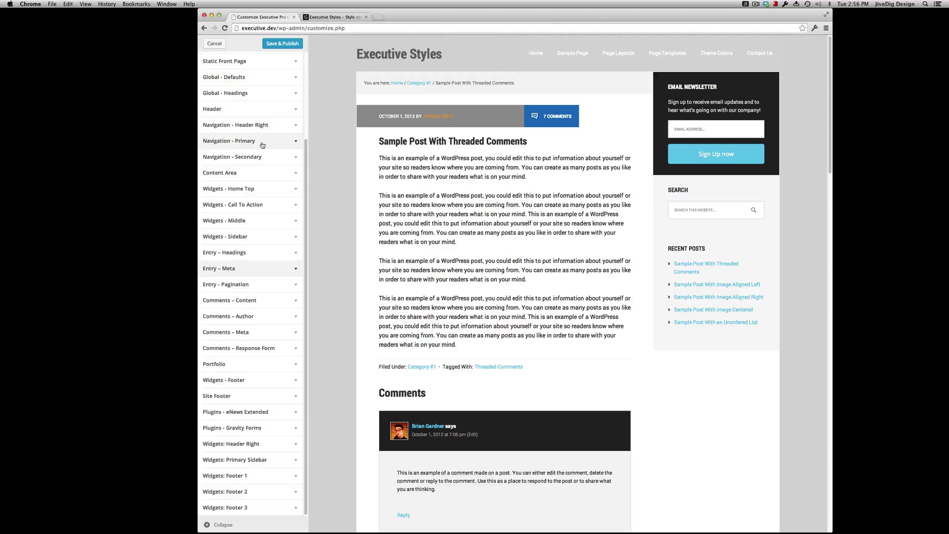
pyautogui.scroll(-5, 424, 213)
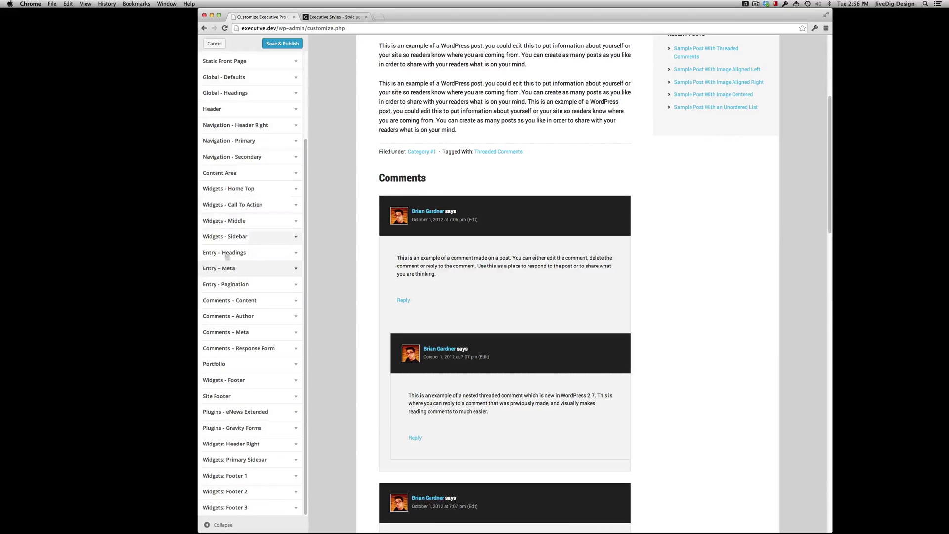
# Give the comment headers a light grey #a3a3a3 background in Comments – Content.
pyautogui.click(225, 301)
pyautogui.scroll(-2, 223, 296)
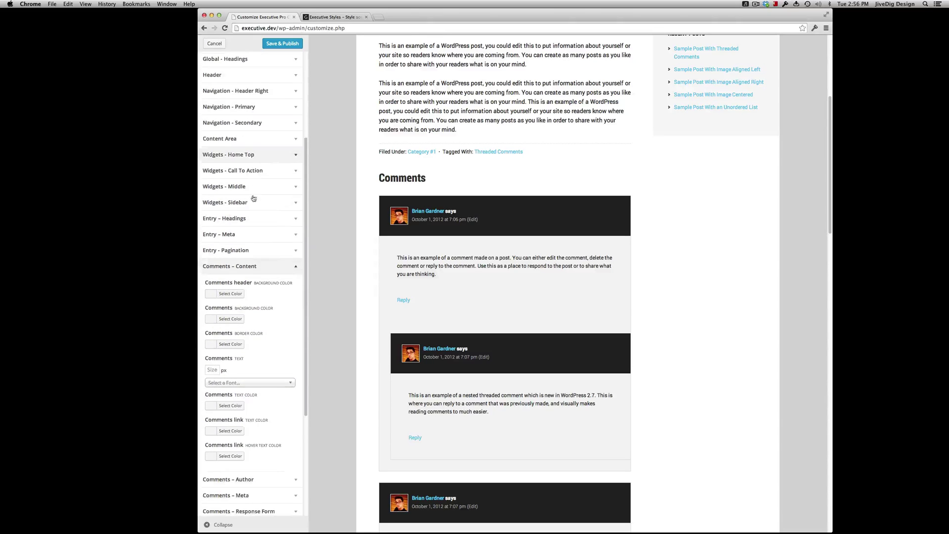
pyautogui.click(211, 293)
pyautogui.click(211, 332)
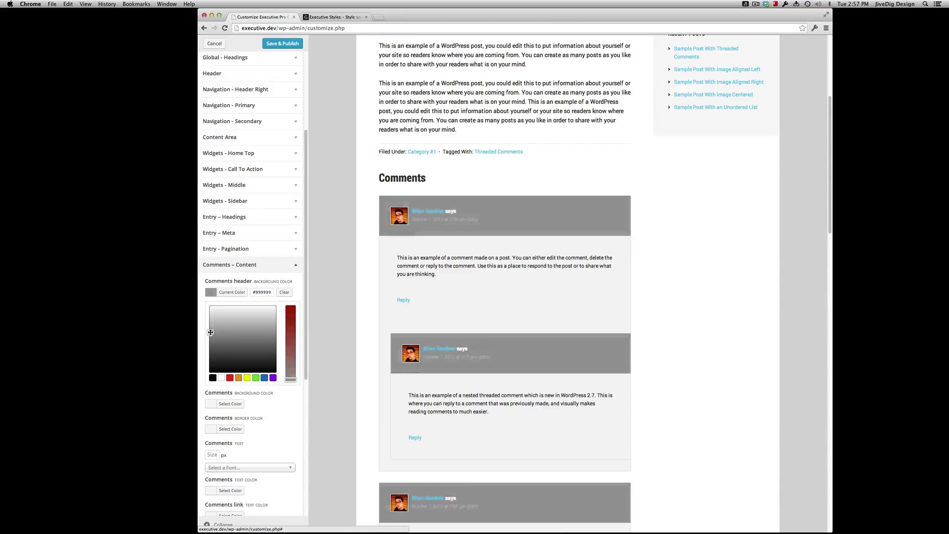
pyautogui.moveTo(211, 332); pyautogui.dragTo(210, 323)
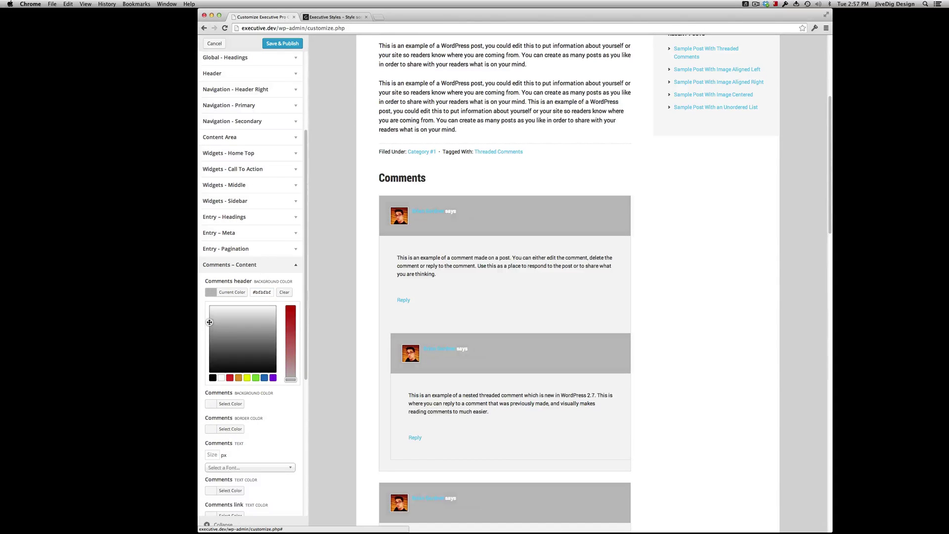
pyautogui.click(213, 377)
pyautogui.click(210, 329)
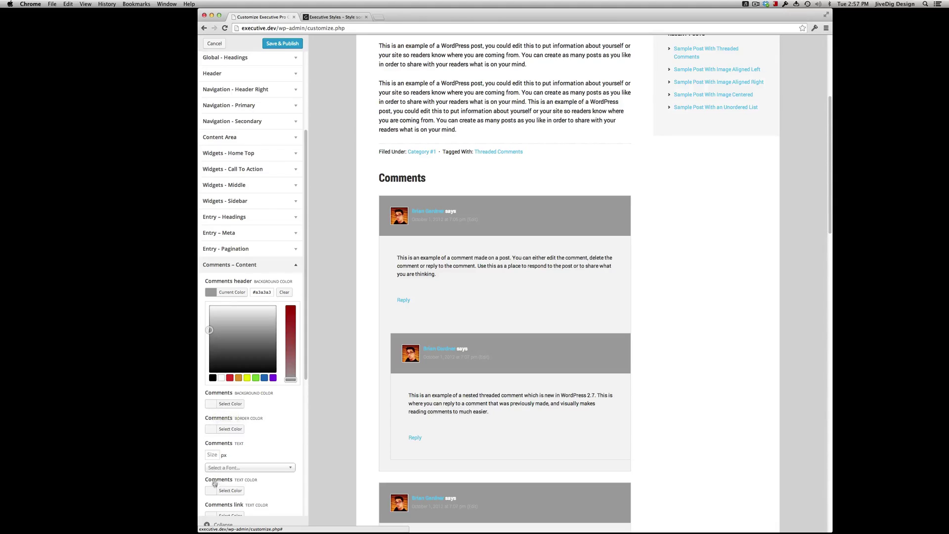
# Set the comment text colour to grey #6c6c6c.
pyautogui.click(212, 490)
pyautogui.moveTo(210, 482)
pyautogui.mouseDown()
pyautogui.moveTo(204, 422)
pyautogui.moveTo(198, 447)
pyautogui.mouseUp()
pyautogui.scroll(-5, 213, 310)
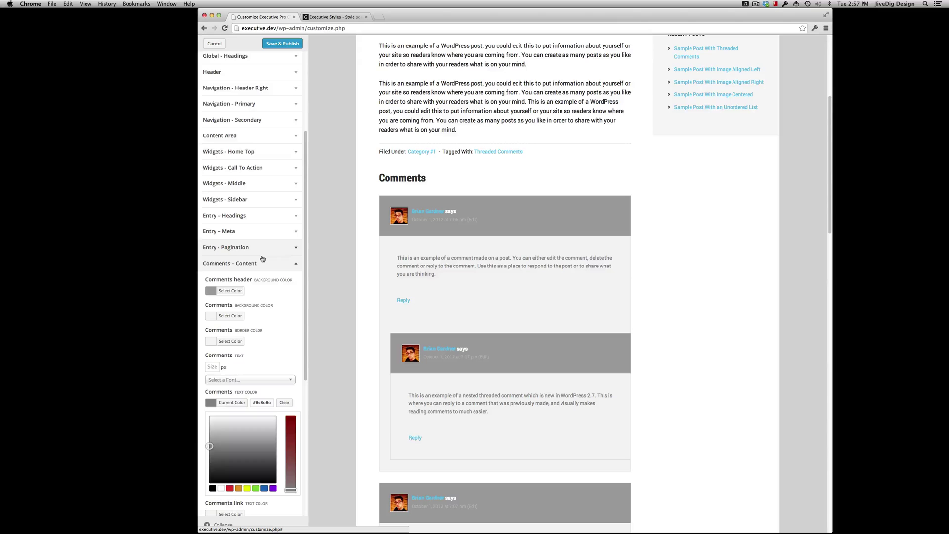
pyautogui.scroll(-2, 263, 259)
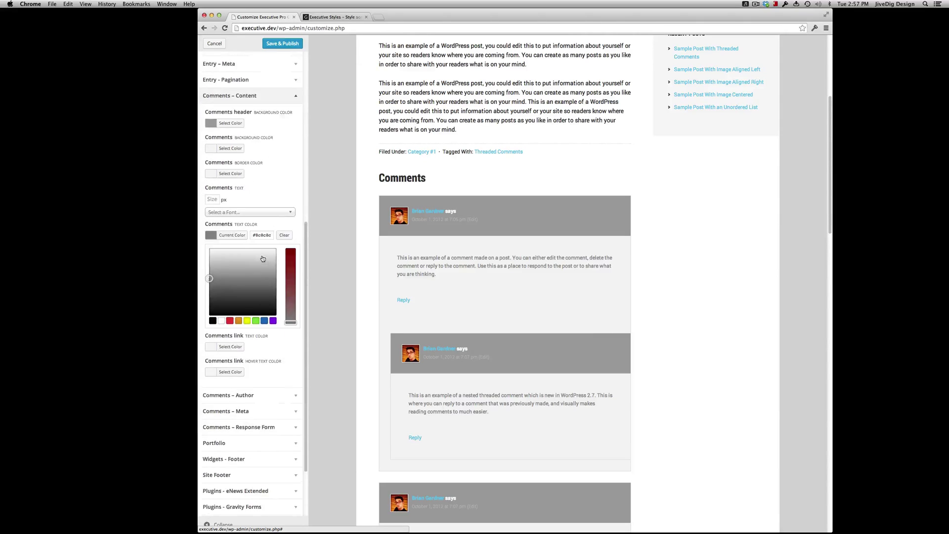
pyautogui.scroll(-9, 474, 333)
pyautogui.scroll(9, 532, 331)
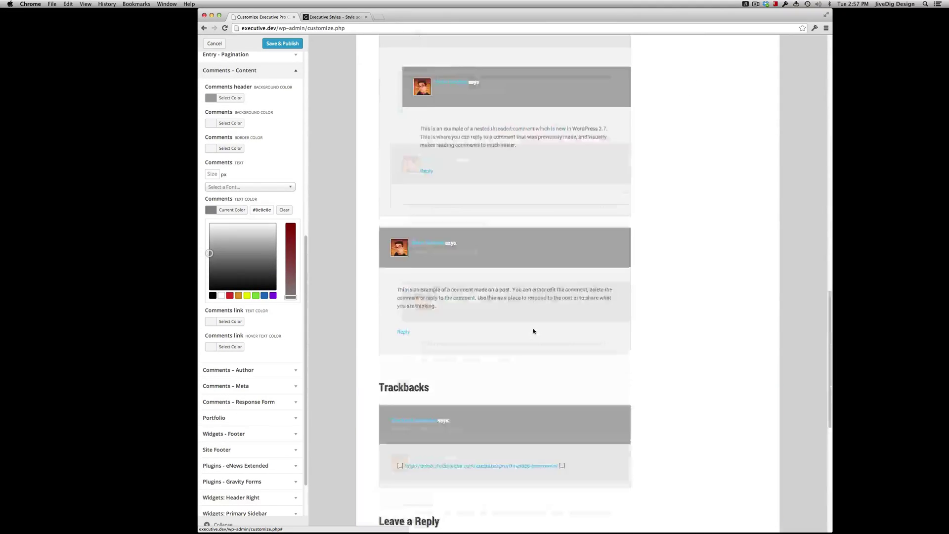
# Collapse Comments – Content and load the Contact Page via Contact Us in the preview.
pyautogui.click(270, 75)
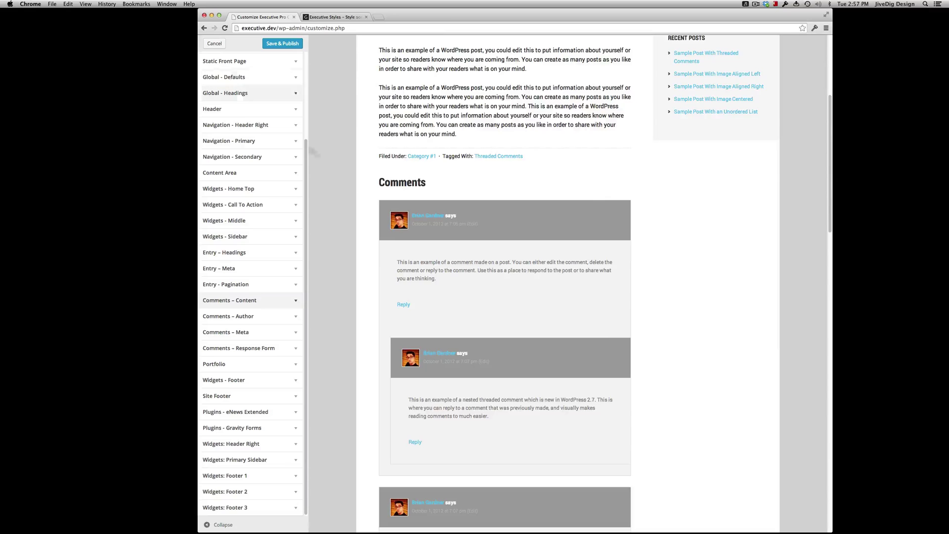
pyautogui.scroll(5, 494, 197)
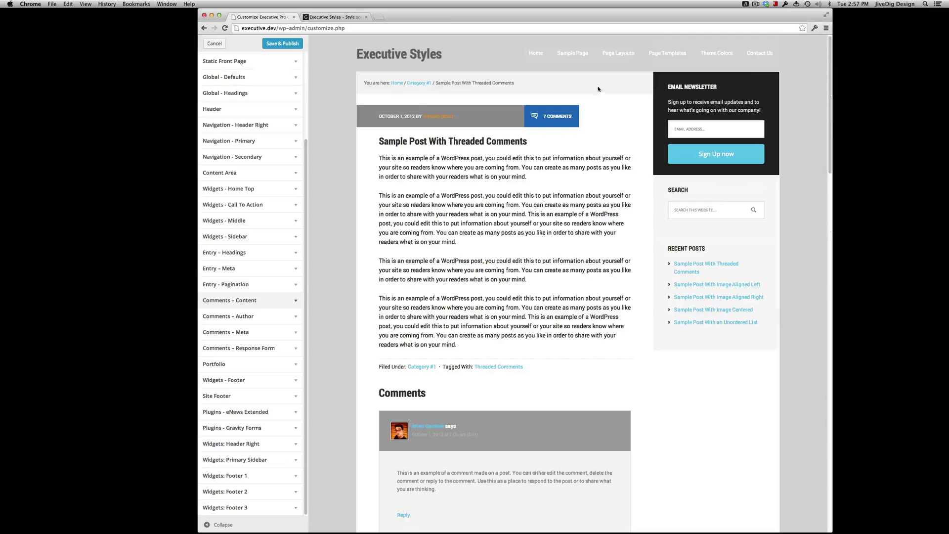
pyautogui.click(760, 55)
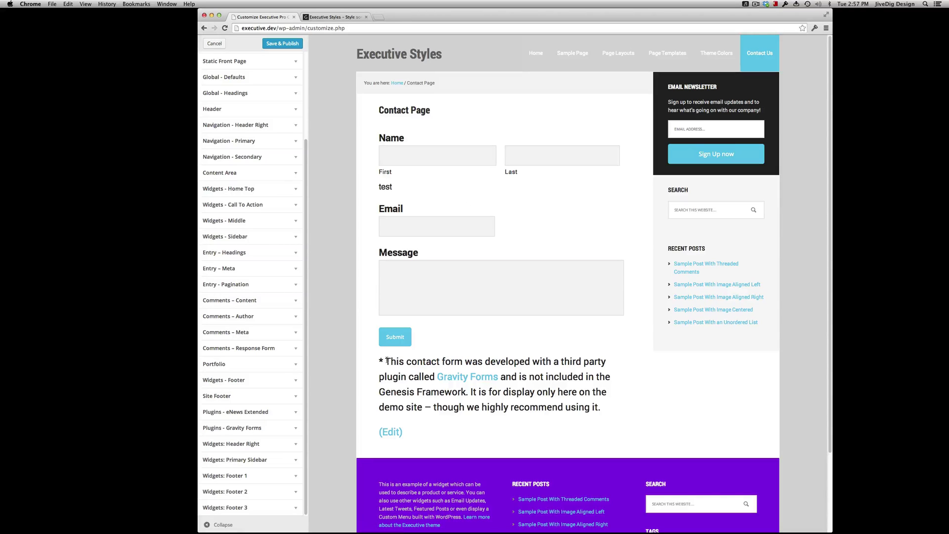
pyautogui.moveTo(385, 361); pyautogui.dragTo(397, 362)
pyautogui.click(475, 355)
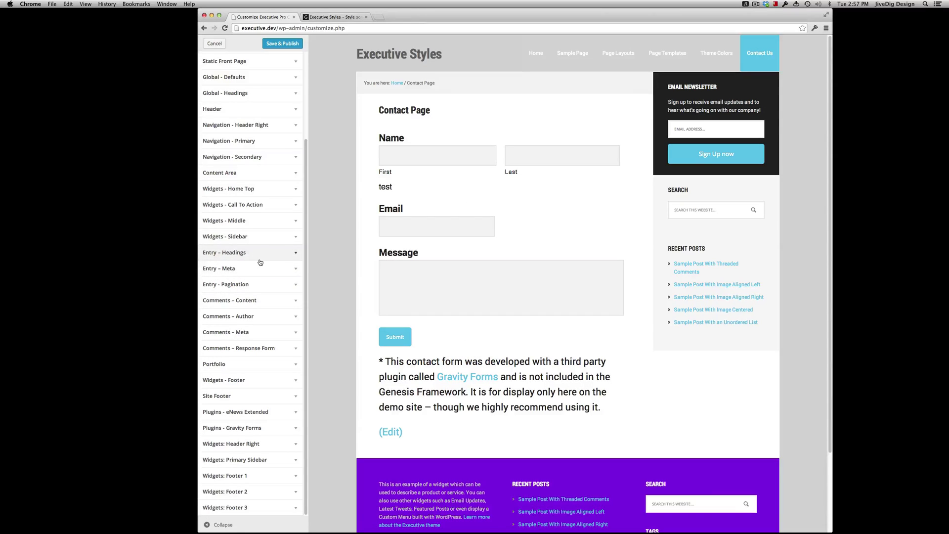
# Set Gravity Forms labels to 16 px, field borders black and field backgrounds white.
pyautogui.click(245, 428)
pyautogui.scroll(-6, 252, 354)
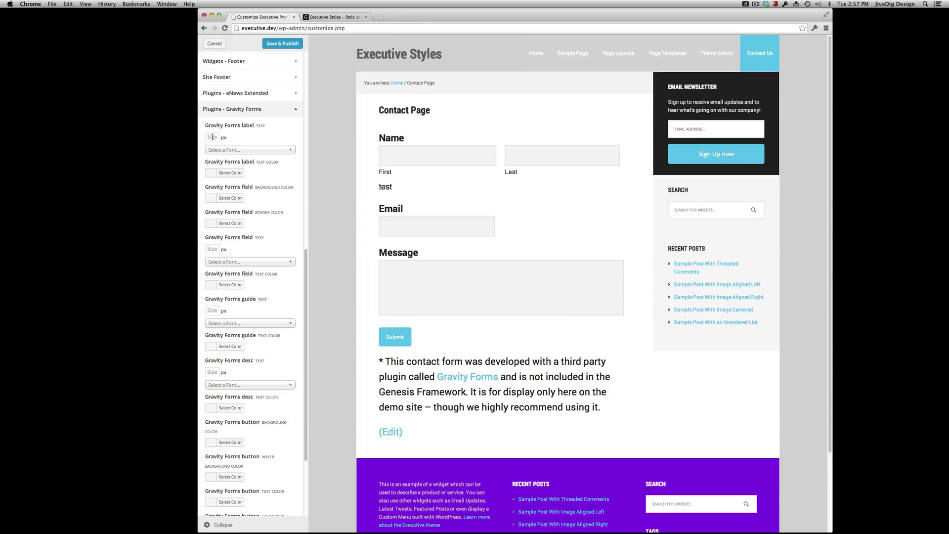
pyautogui.click(212, 137)
pyautogui.write('16')
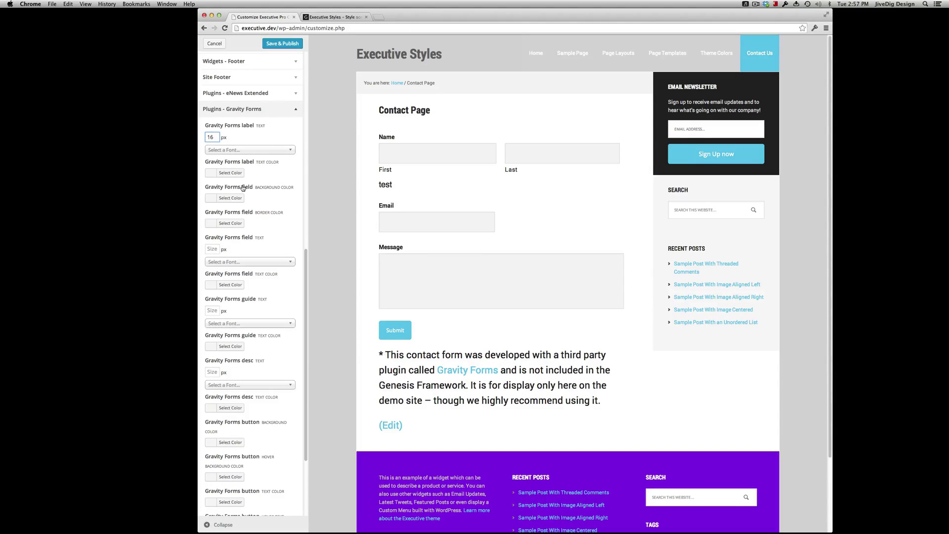
pyautogui.click(226, 223)
pyautogui.moveTo(217, 253); pyautogui.dragTo(209, 301)
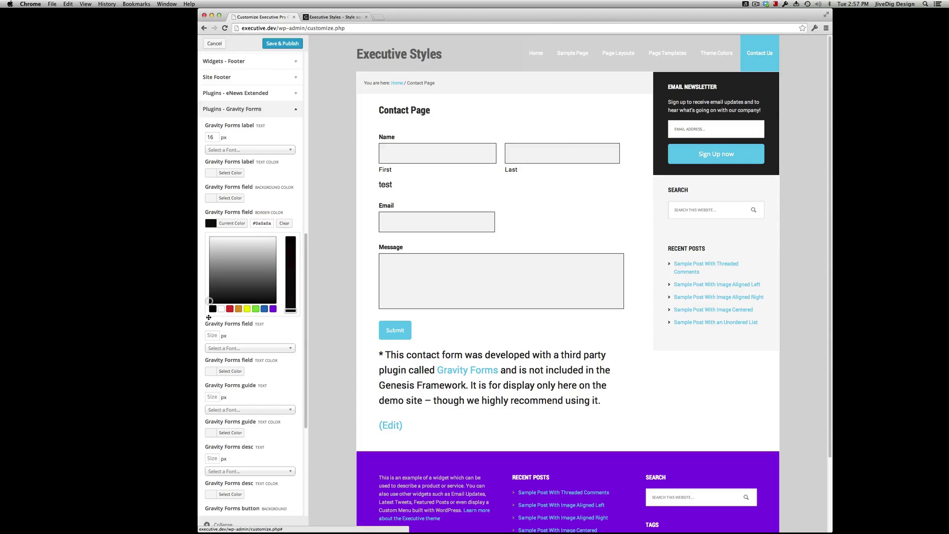
pyautogui.click(212, 198)
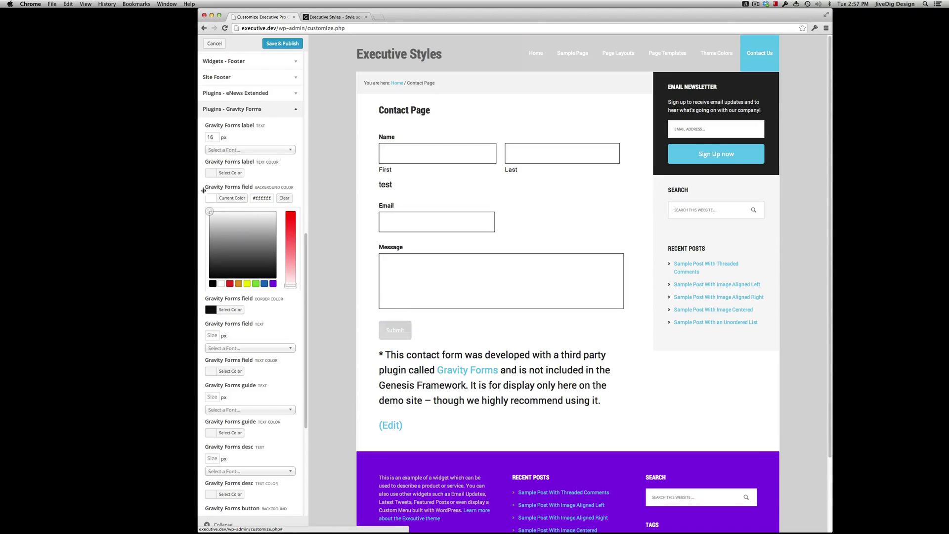
pyautogui.moveTo(247, 232)
pyautogui.mouseDown()
pyautogui.moveTo(267, 266)
pyautogui.moveTo(271, 313)
pyautogui.moveTo(173, 184)
pyautogui.moveTo(178, 207)
pyautogui.mouseUp()
# Make the contact form's Submit button background blue #1e73be.
pyautogui.scroll(-2, 223, 361)
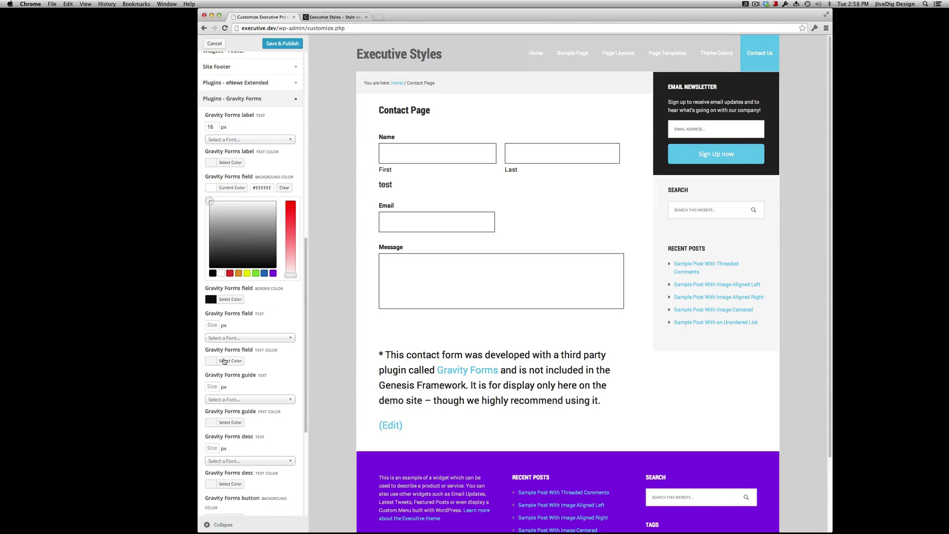
pyautogui.scroll(-3, 237, 281)
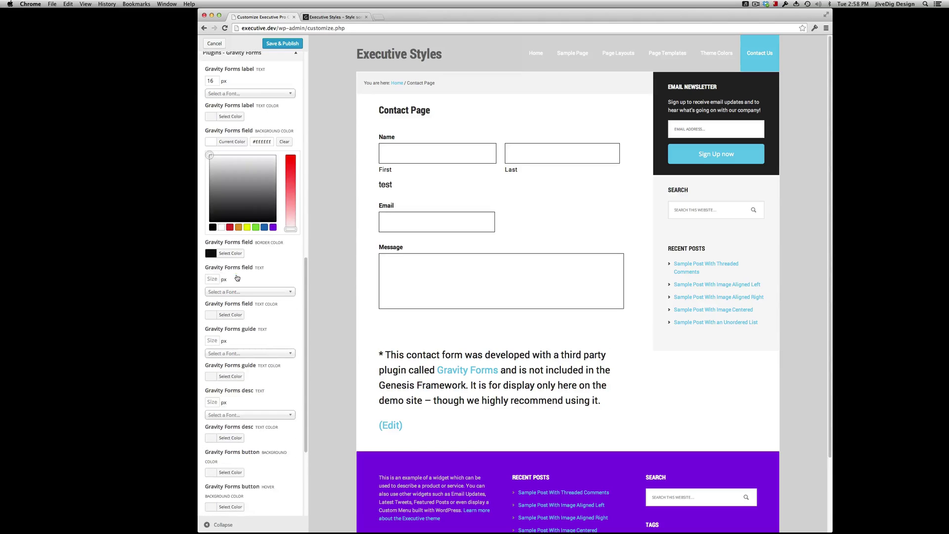
pyautogui.scroll(-1, 228, 265)
pyautogui.scroll(-3, 213, 444)
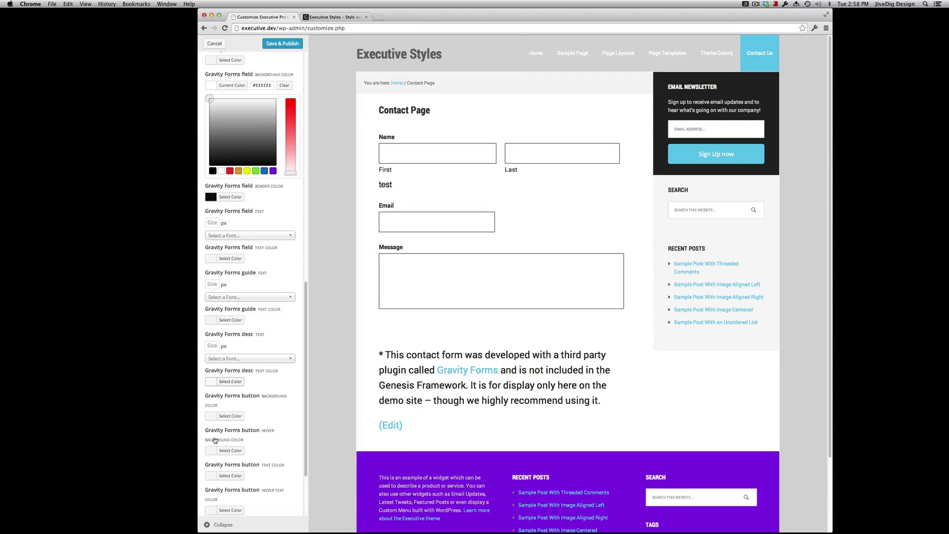
pyautogui.click(217, 417)
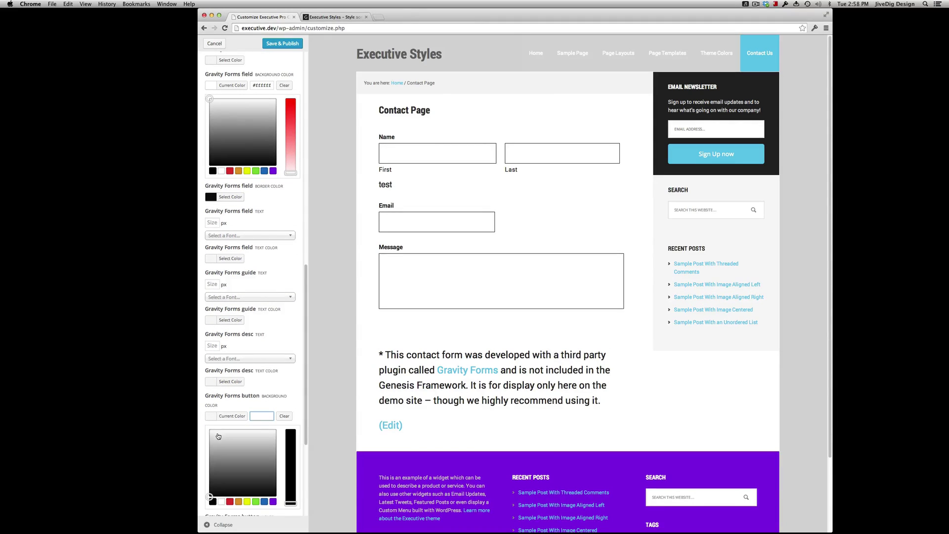
pyautogui.click(264, 502)
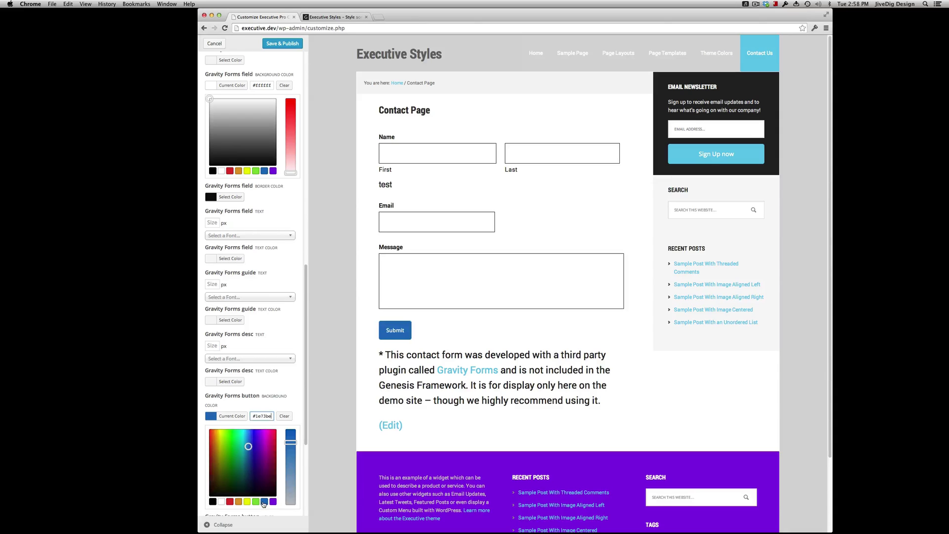
pyautogui.scroll(-2, 251, 375)
pyautogui.scroll(-3, 250, 398)
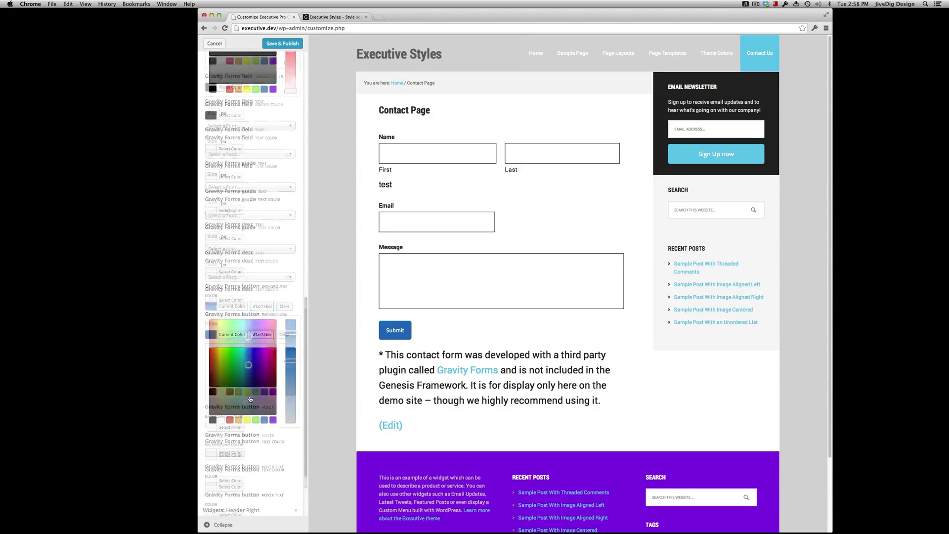
pyautogui.scroll(15, 250, 399)
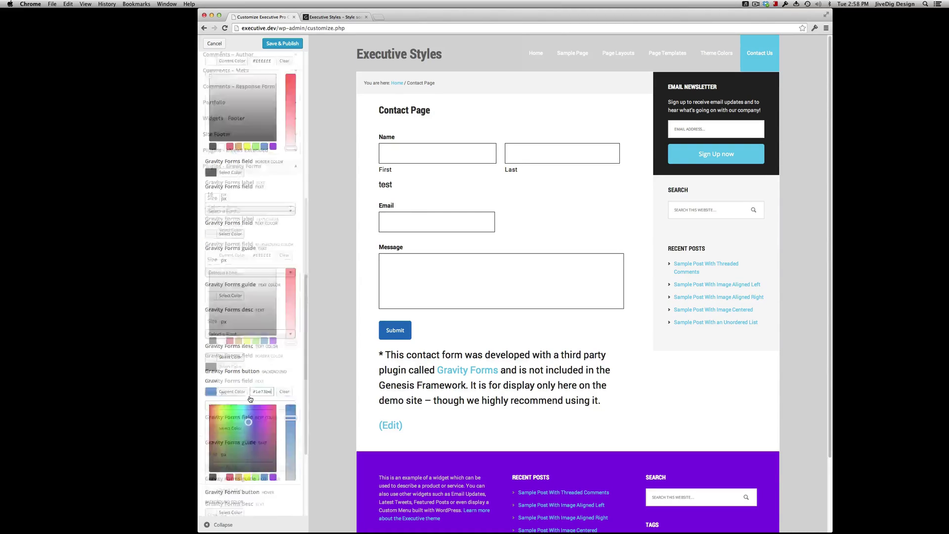
# Save & Publish the style changes and check the restyled live Contact Page.
pyautogui.click(271, 44)
pyautogui.click(327, 18)
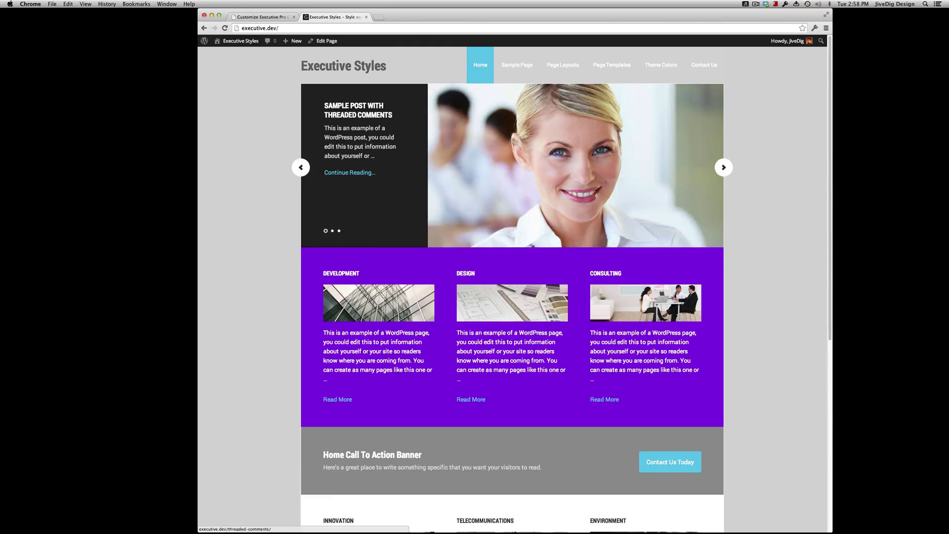
pyautogui.click(702, 66)
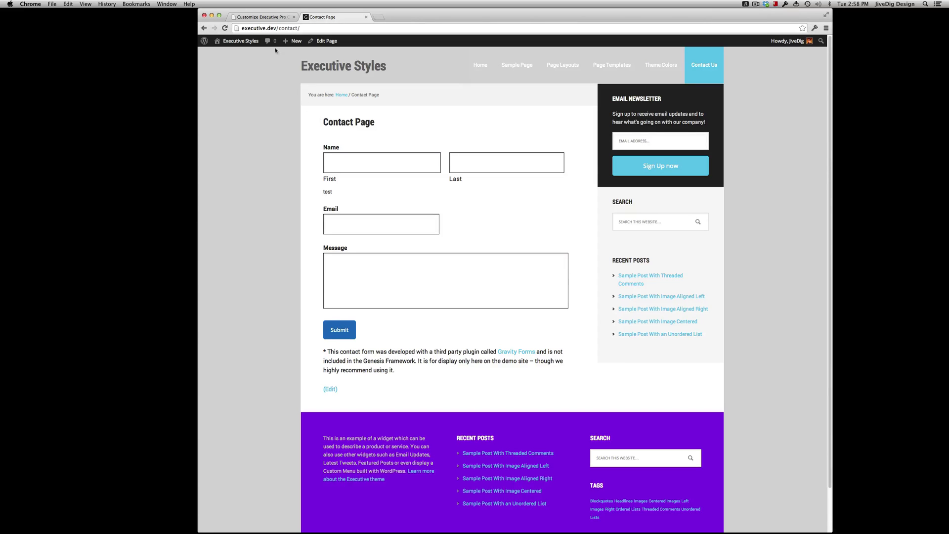
pyautogui.click(262, 18)
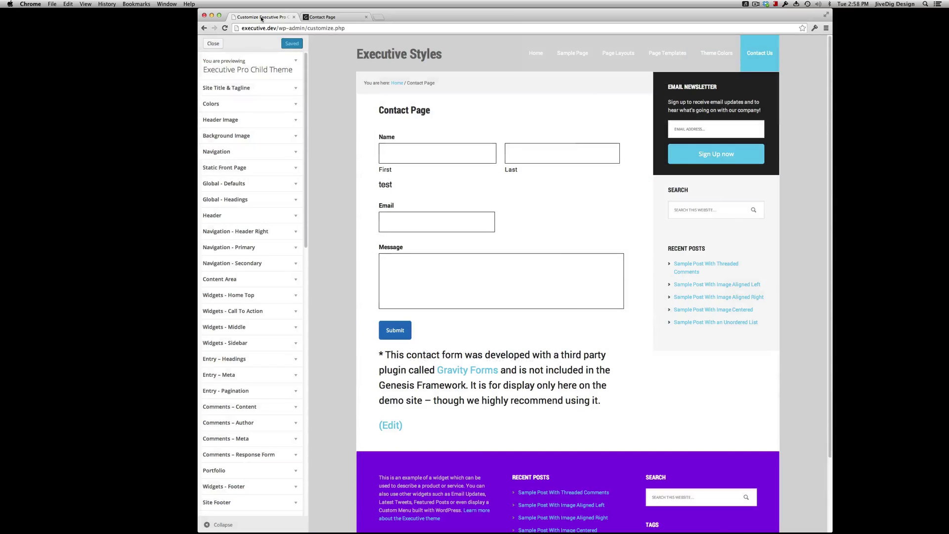
# Reset all Styles Customizer settings by entering RESET under Settings > Styles and saving.
pyautogui.click(213, 43)
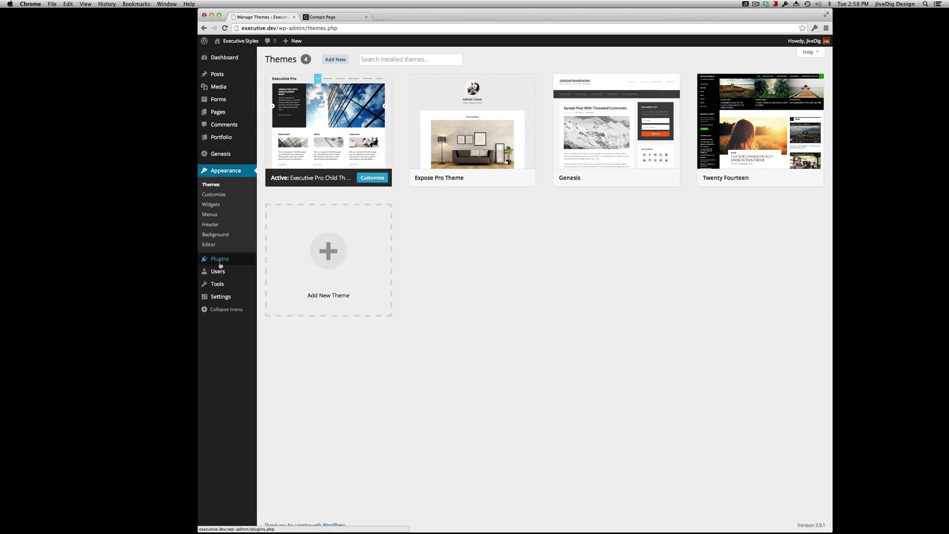
pyautogui.moveTo(222, 296)
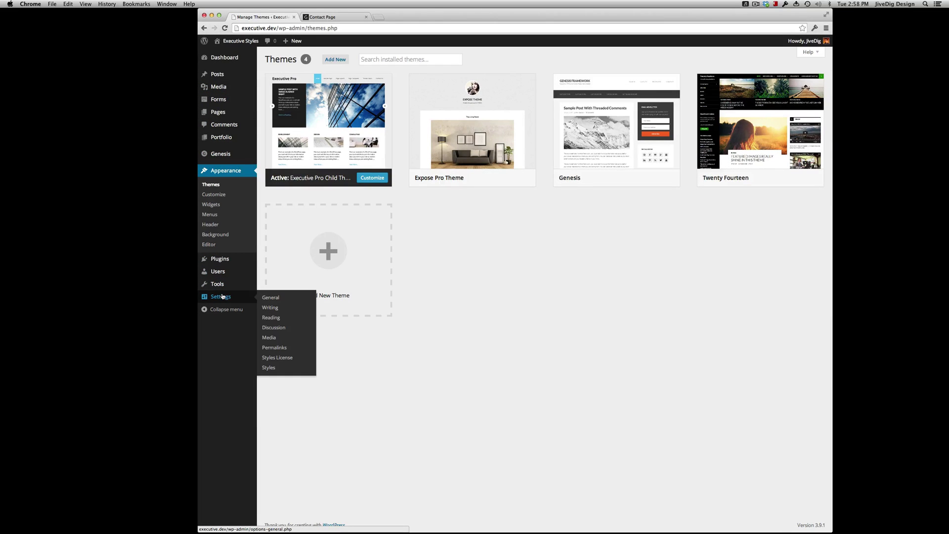
pyautogui.click(269, 367)
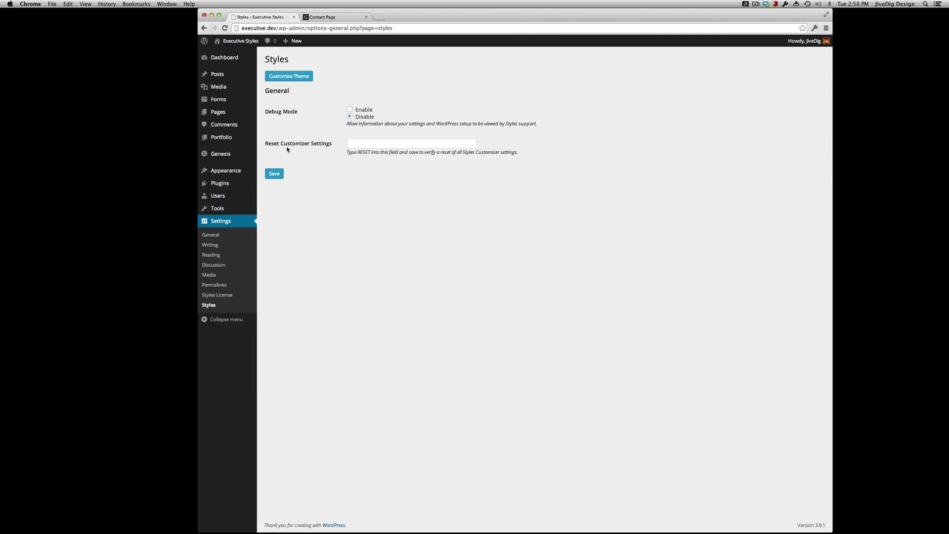
pyautogui.click(367, 142)
pyautogui.write('RESET')
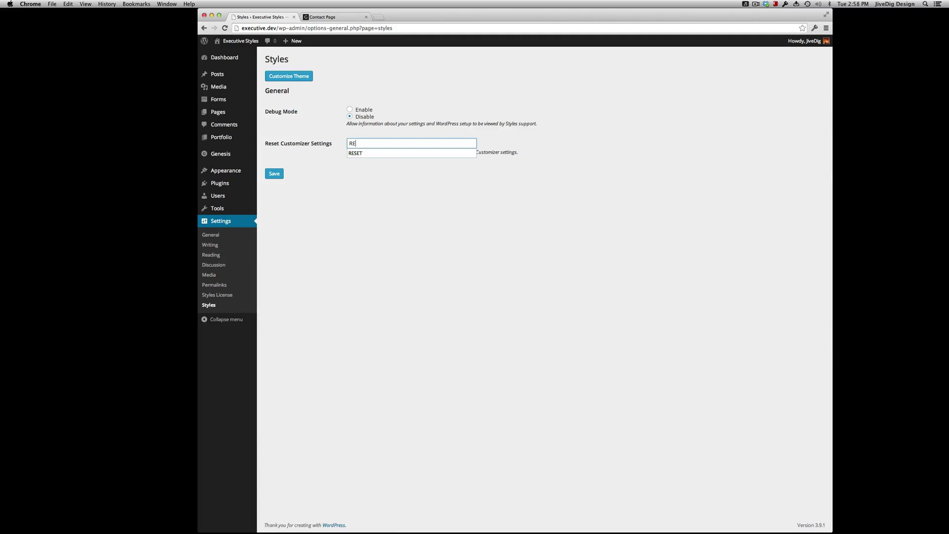
pyautogui.click(274, 173)
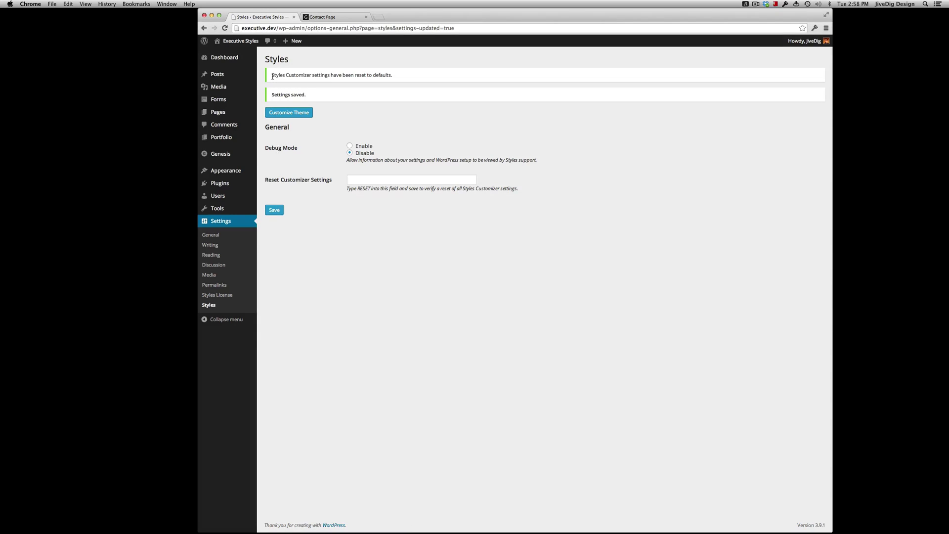
pyautogui.moveTo(273, 75); pyautogui.dragTo(366, 81)
# Reload the live Contact Page and view the home page to confirm default styling.
pyautogui.click(405, 81)
pyautogui.click(337, 16)
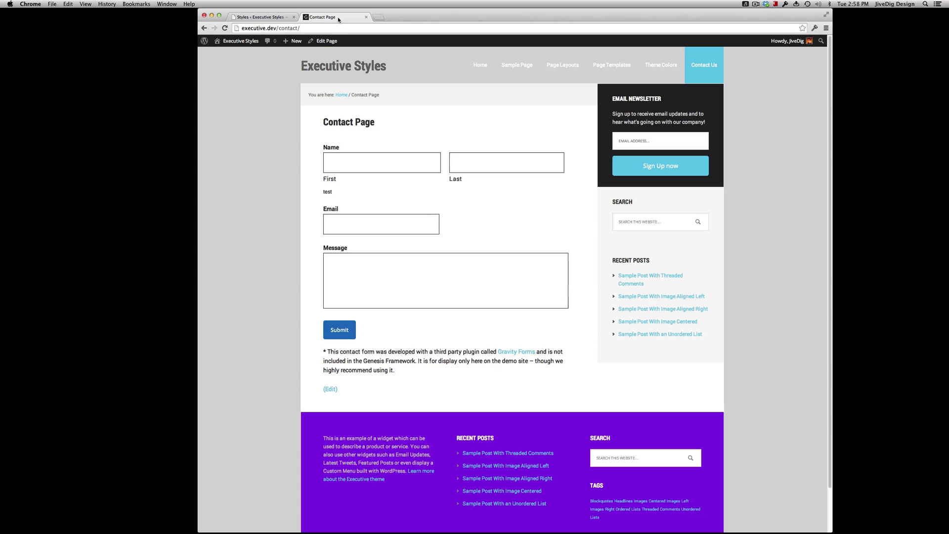
pyautogui.press('super+r')
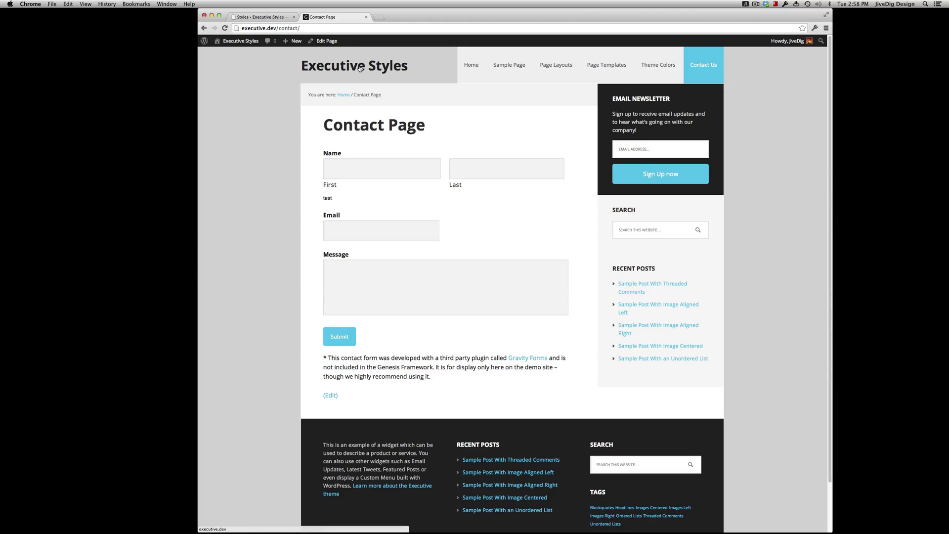
pyautogui.click(361, 68)
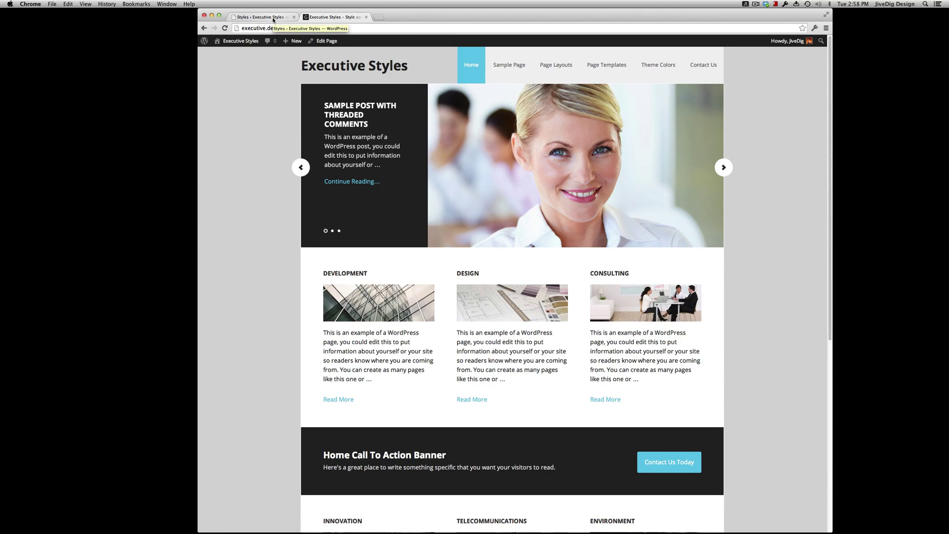
pyautogui.click(273, 20)
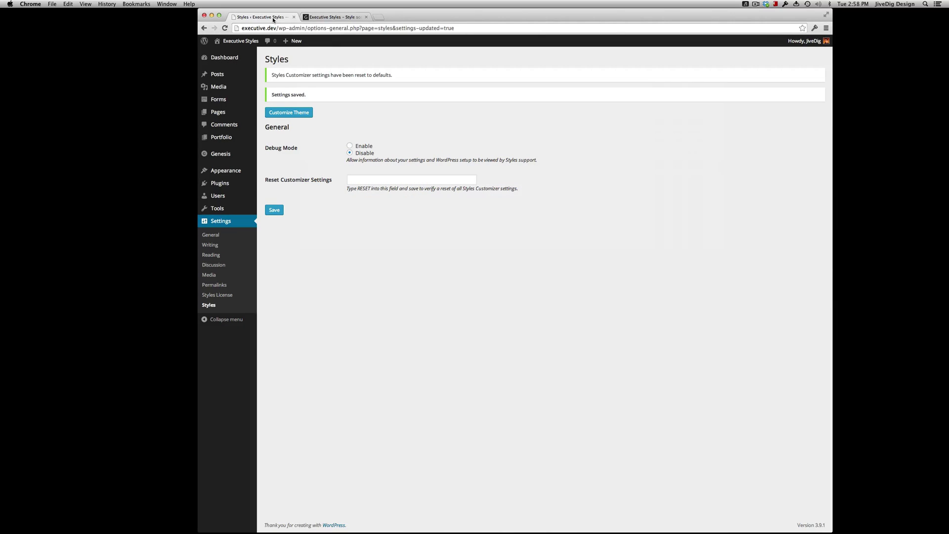